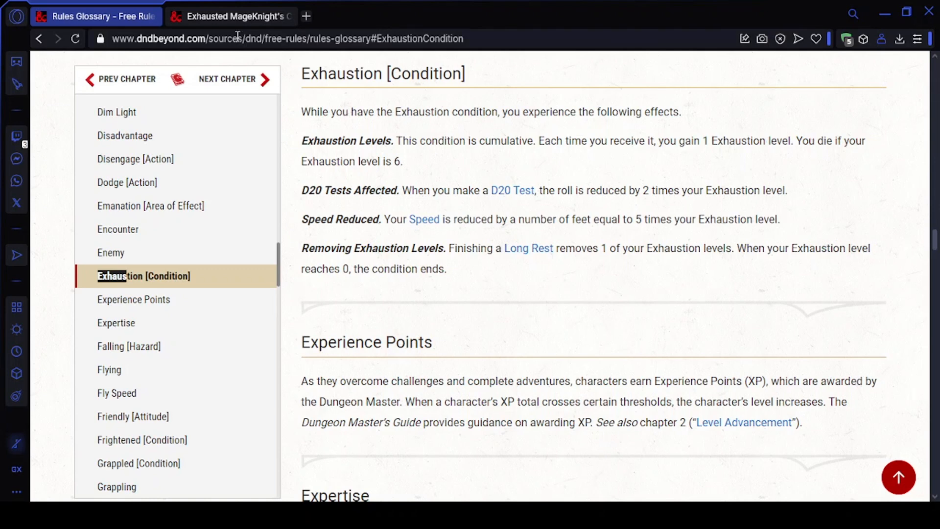
Step: Open the homebrew magic item creator in a new tab and start a magic item from scratch
{"action": "left_click", "coordinate": [222, 19]}
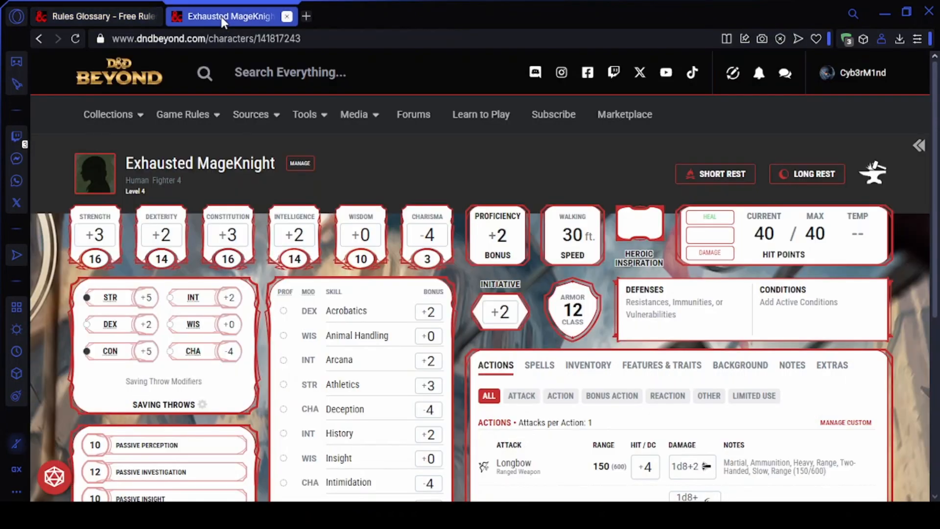
{"action": "mouse_move", "coordinate": [126, 117]}
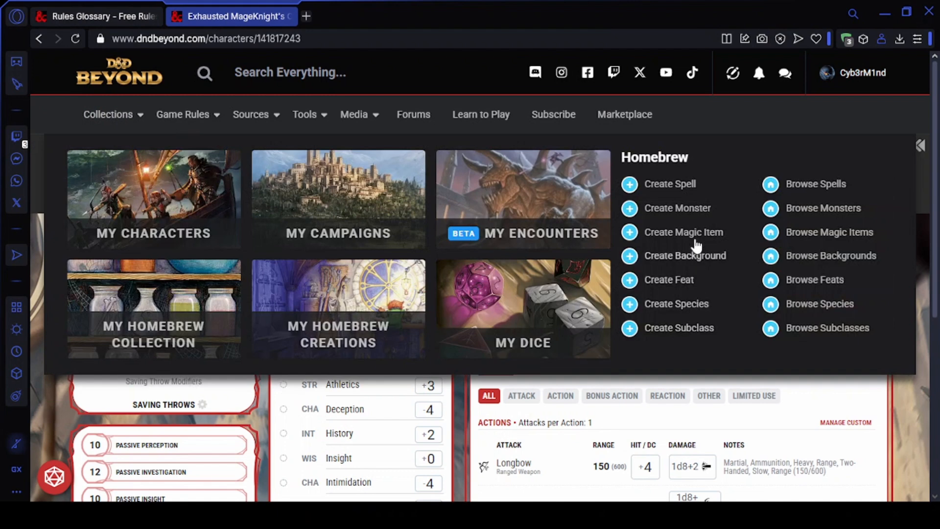
{"action": "middle_click", "coordinate": [707, 257]}
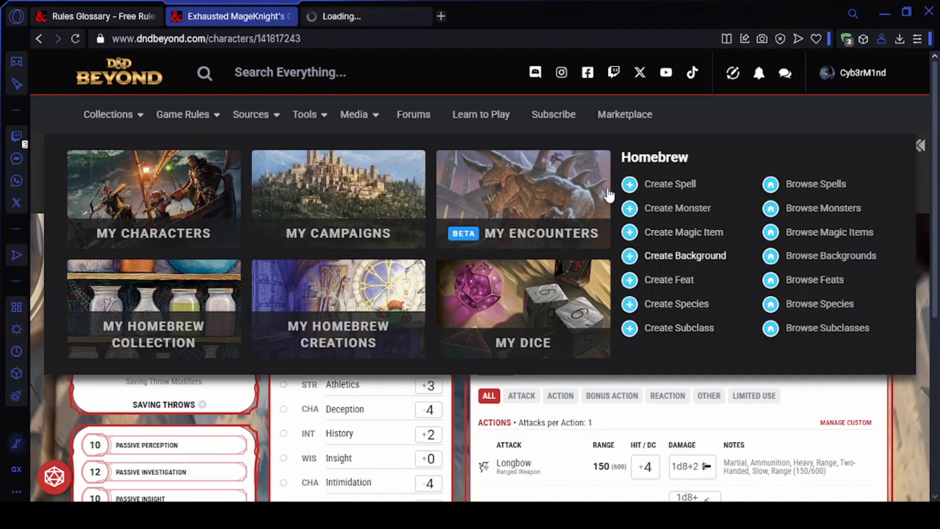
{"action": "left_click", "coordinate": [371, 17]}
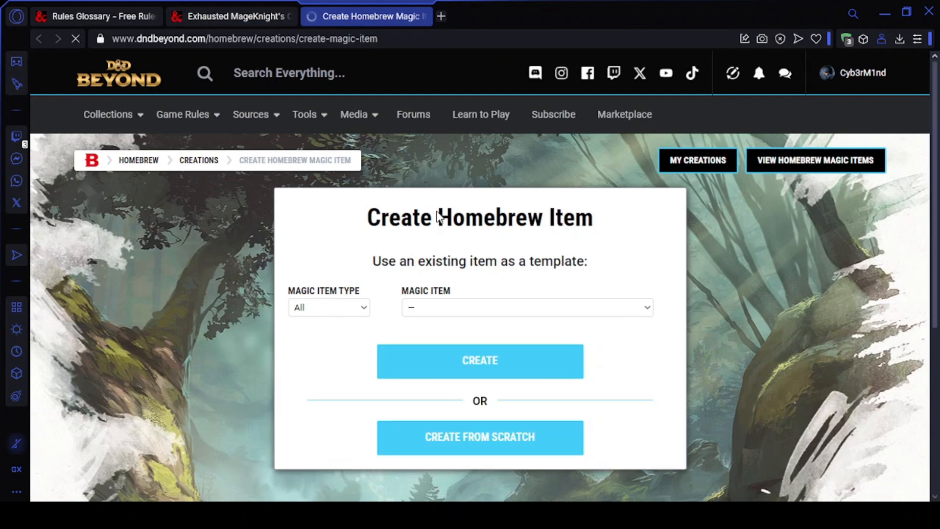
{"action": "left_click", "coordinate": [474, 446]}
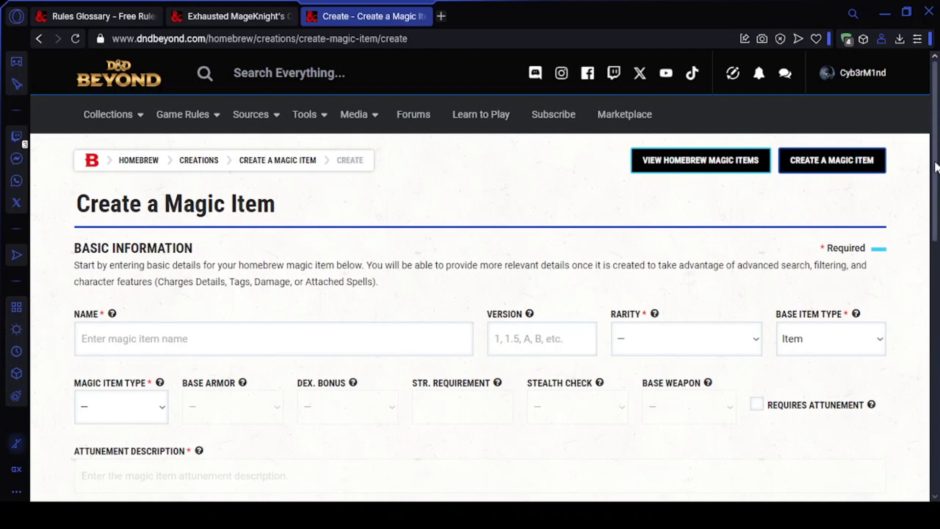
Step: Name the magic item "Exhaustion Level" and set its version to 4
{"action": "left_click_drag", "start_coordinate": [937, 147], "coordinate": [937, 210]}
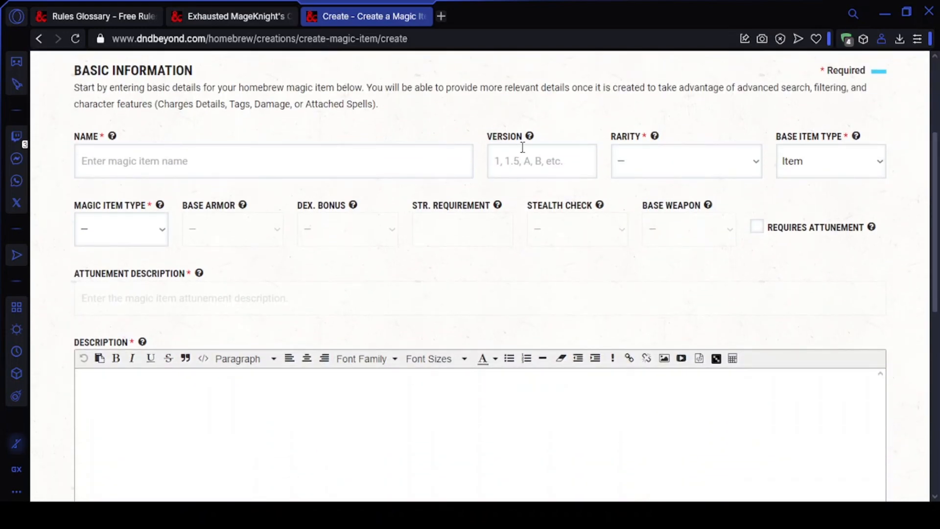
{"action": "left_click", "coordinate": [390, 166]}
{"action": "type", "text": "Exh"}
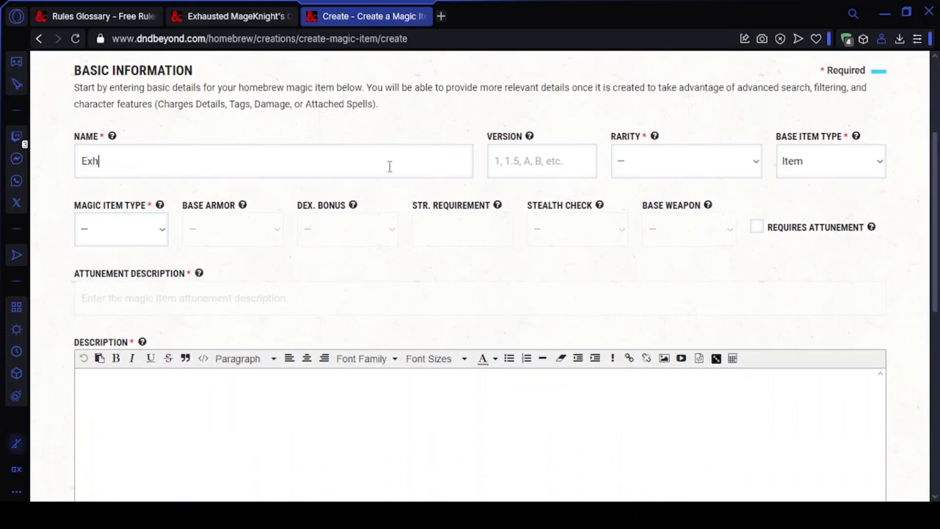
{"action": "type", "text": "austion Level"}
{"action": "left_click", "coordinate": [544, 160]}
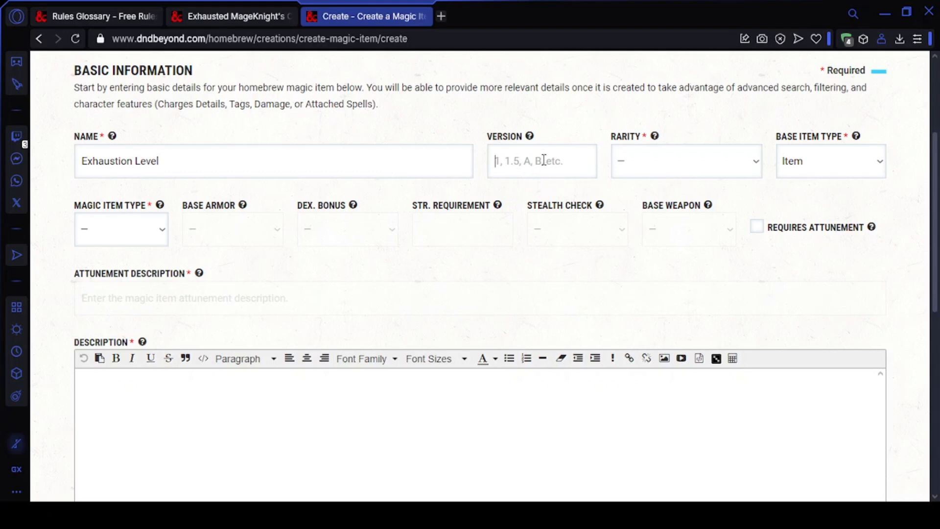
{"action": "type", "text": "4"}
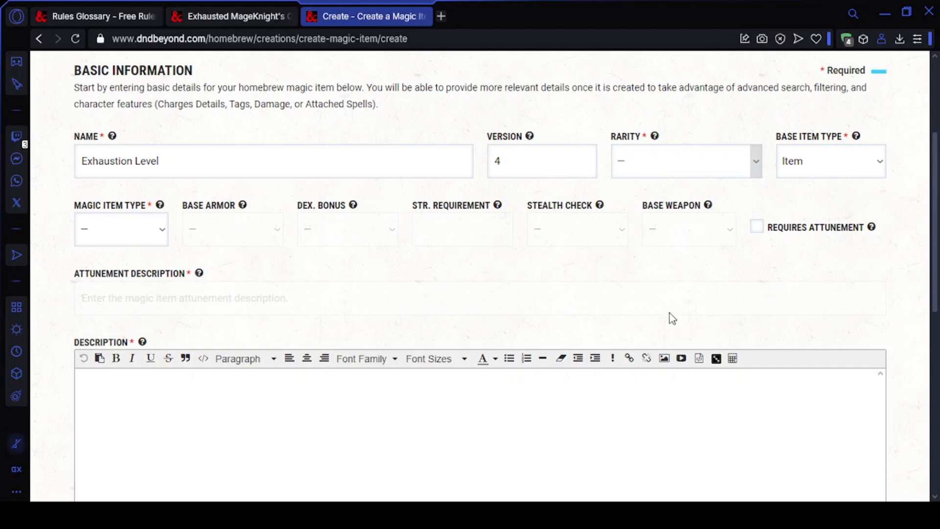
Step: Set the item's rarity to Artifact and its magic item type to Wondrous Item
{"action": "key", "text": "a"}
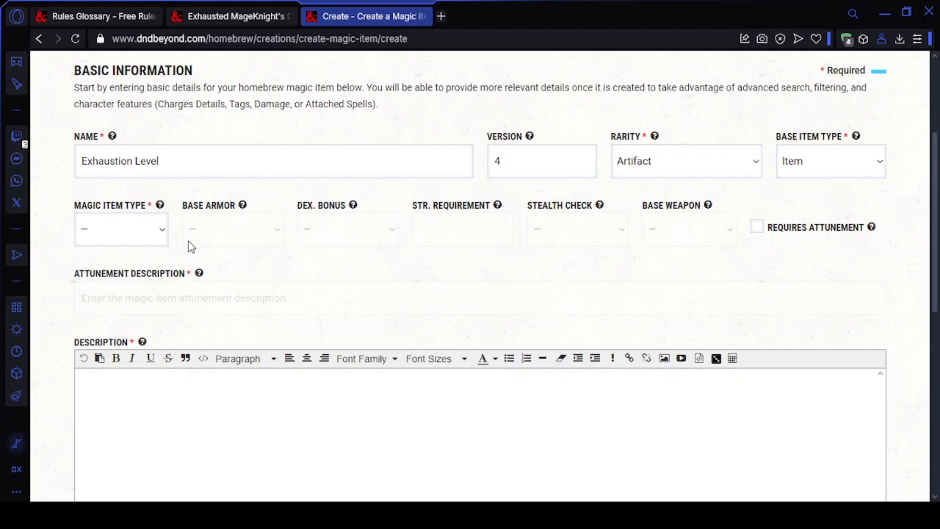
{"action": "left_click", "coordinate": [141, 236]}
{"action": "left_click", "coordinate": [134, 275]}
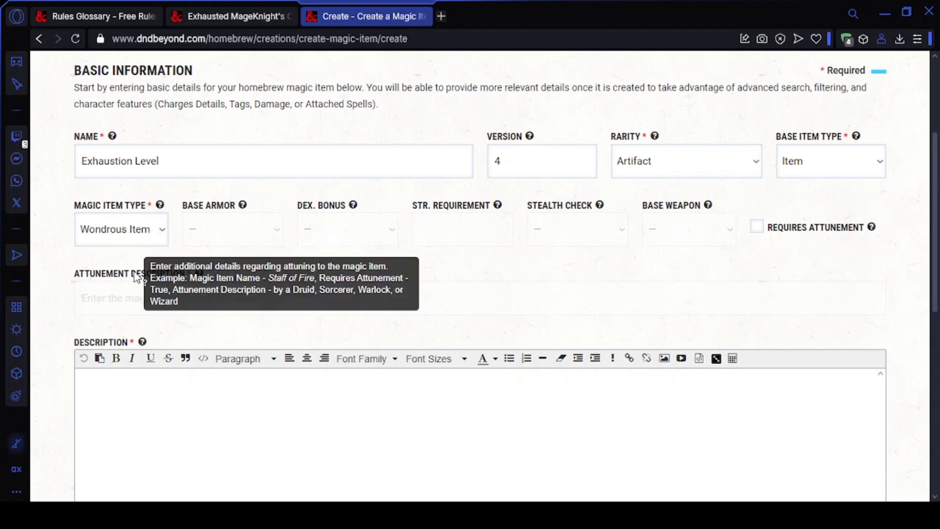
Step: Enter the description "Adds one level of [condition]Exhaustion[/condition]" and create the magic item
{"action": "left_click", "coordinate": [290, 447]}
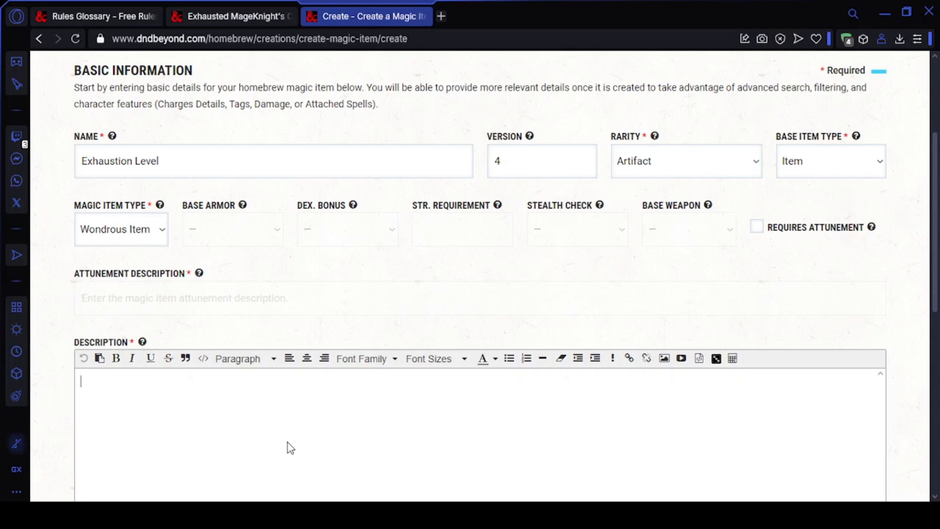
{"action": "type", "text": "Adds one level o"}
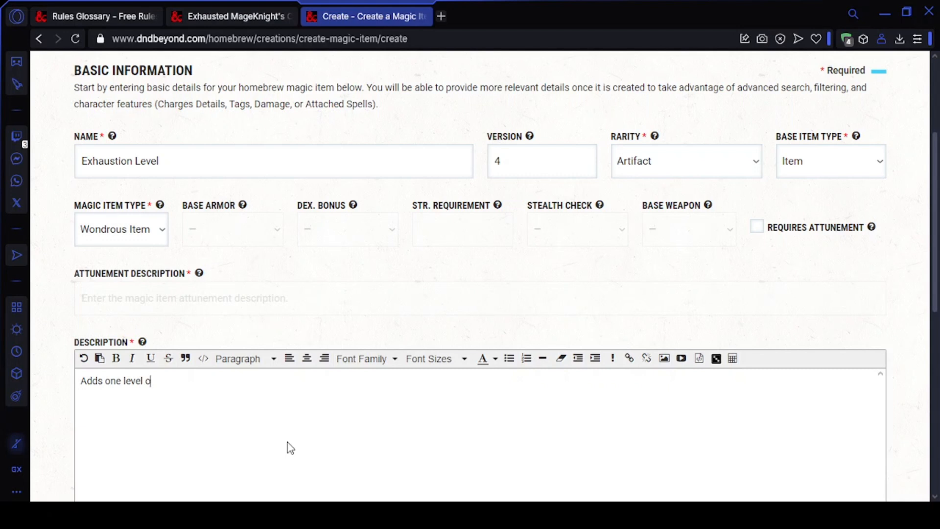
{"action": "type", "text": "f Exhaustion[/condition"}
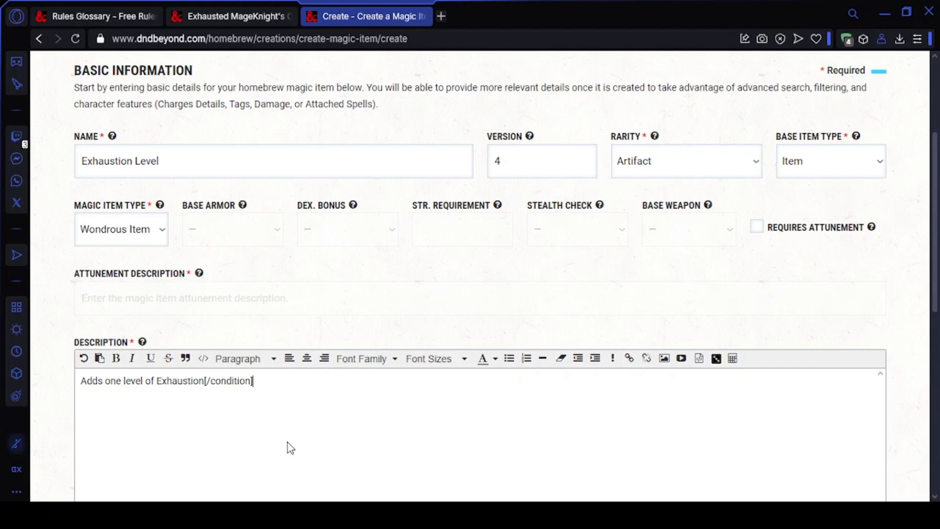
{"action": "key", "text": "ctrl+Left"}
{"action": "key", "text": "ctrl+Left"}
{"action": "type", "text": "[condition"}
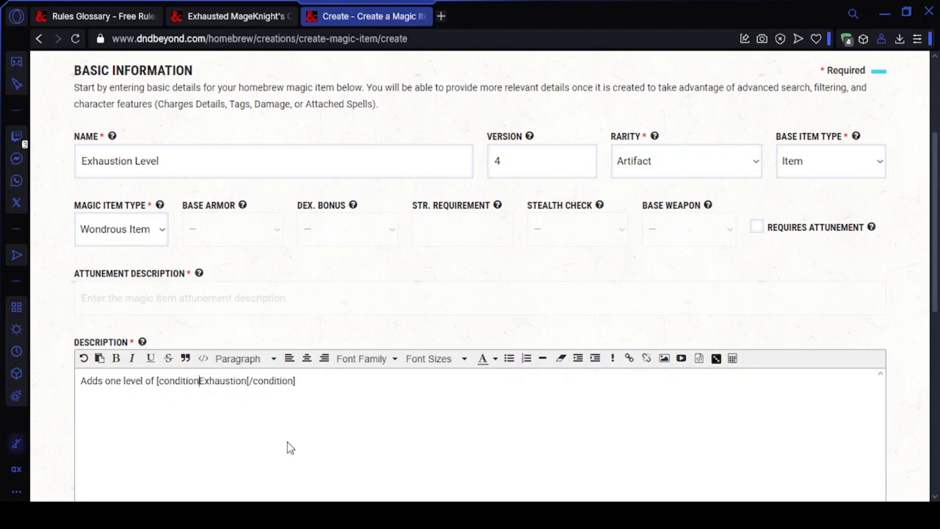
{"action": "type", "text": "]"}
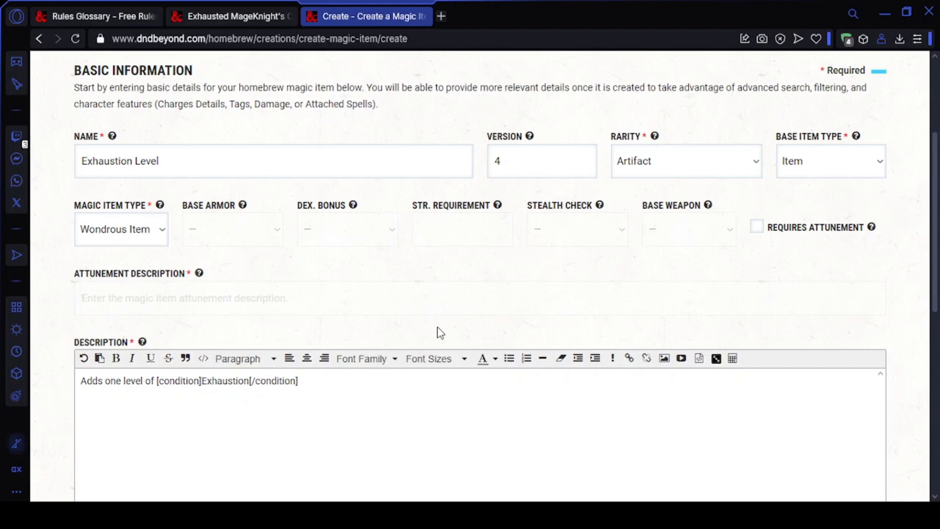
{"action": "left_click_drag", "start_coordinate": [935, 228], "coordinate": [929, 350]}
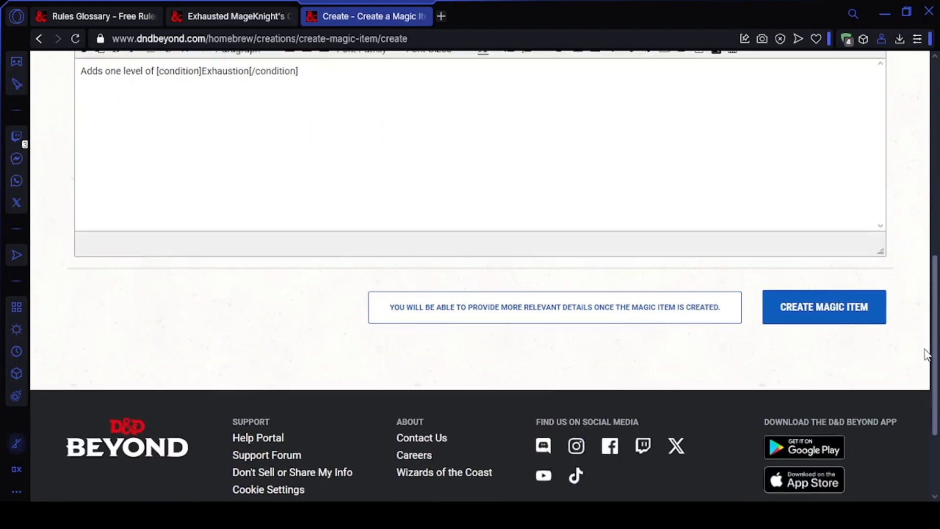
{"action": "left_click", "coordinate": [821, 297]}
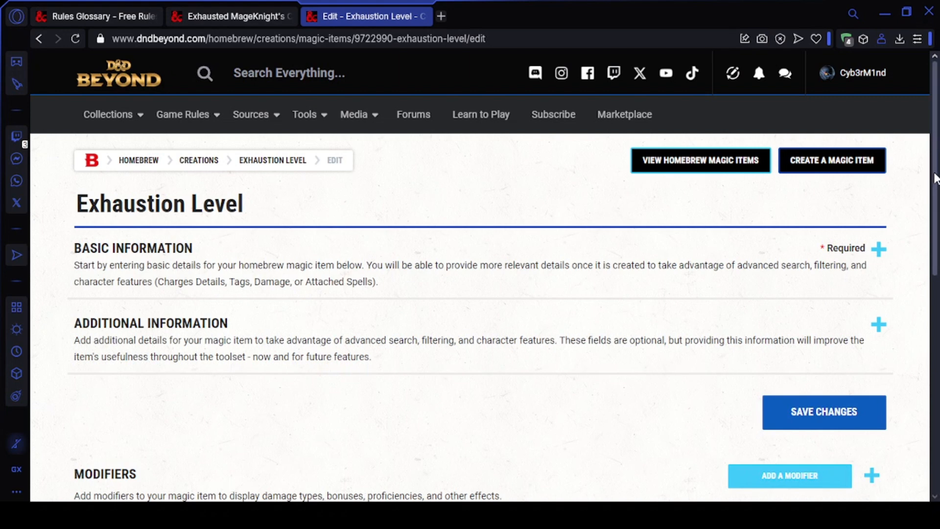
Step: Add a modifier to the item with type Bonus, subtype Ability Checks and a fixed value of -2
{"action": "left_click_drag", "start_coordinate": [931, 178], "coordinate": [926, 323]}
{"action": "left_click", "coordinate": [797, 176]}
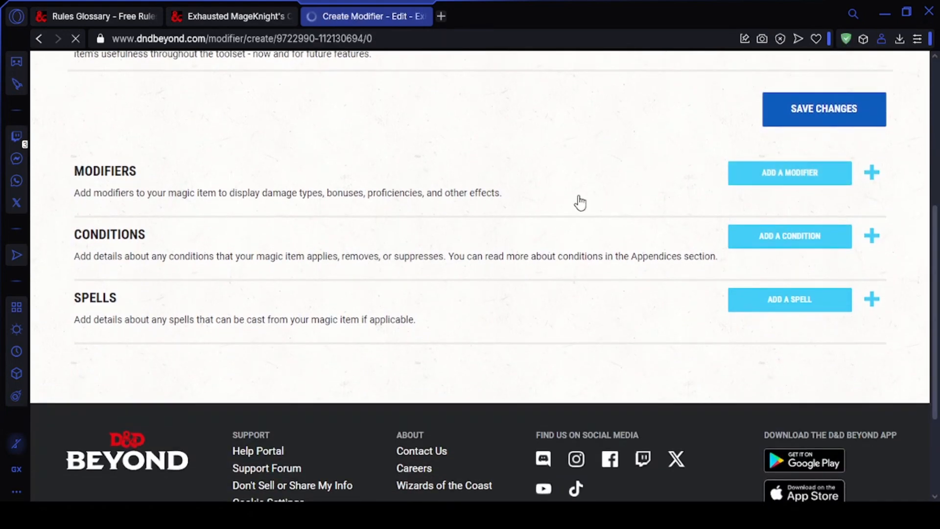
{"action": "left_click", "coordinate": [196, 299]}
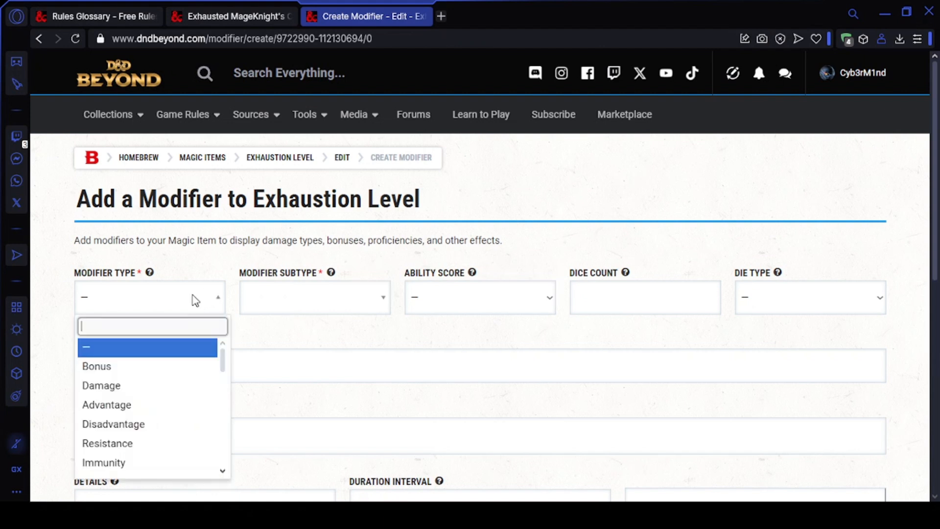
{"action": "left_click", "coordinate": [157, 365]}
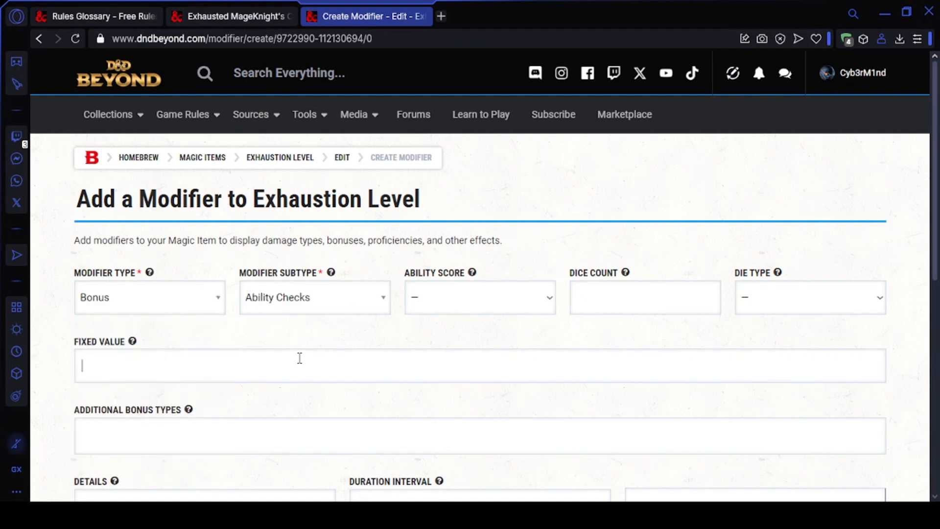
{"action": "left_click", "coordinate": [300, 358]}
{"action": "type", "text": "-2"}
Step: Enter "Per Level of Exhaustion" as the details of the Ability Checks modifier and save it
{"action": "scroll", "coordinate": [910, 235], "scroll_direction": "down", "scroll_amount": 5}
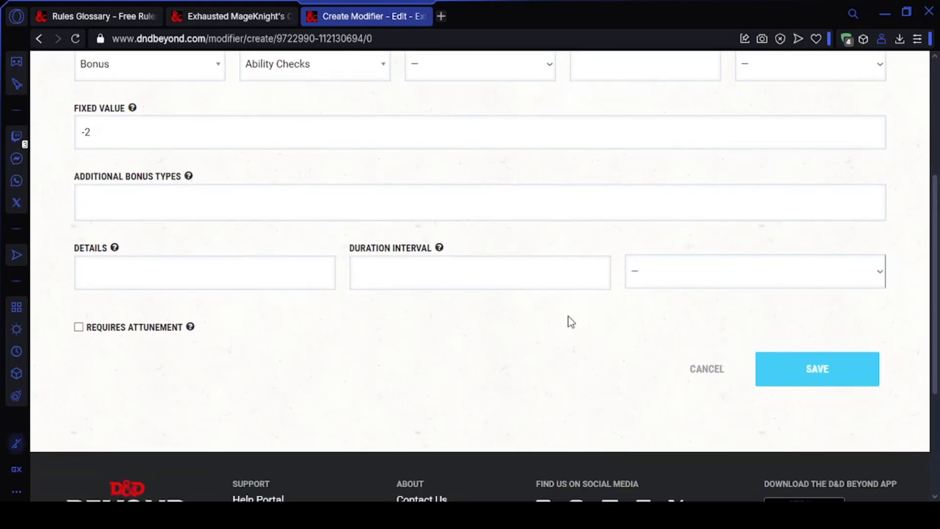
{"action": "left_click", "coordinate": [215, 272]}
{"action": "type", "text": "Per Level of Exhaustion"}
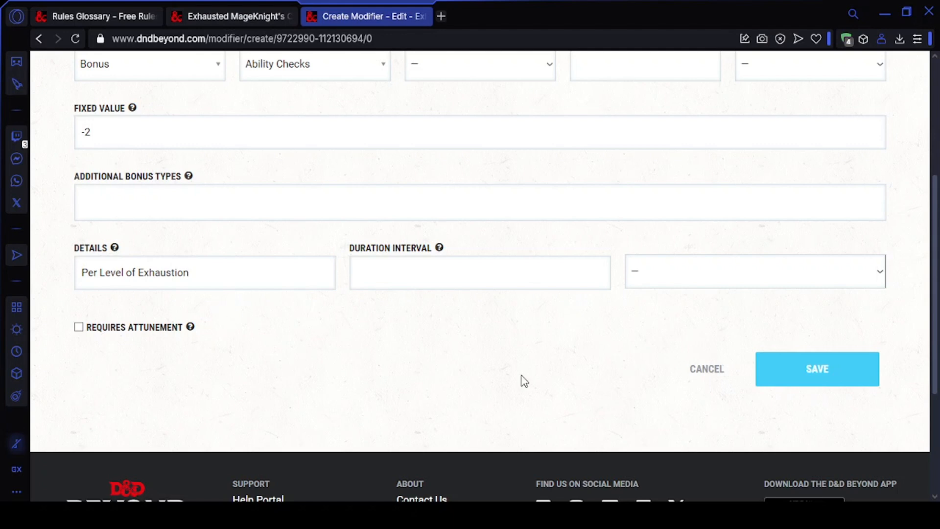
{"action": "left_click", "coordinate": [792, 380]}
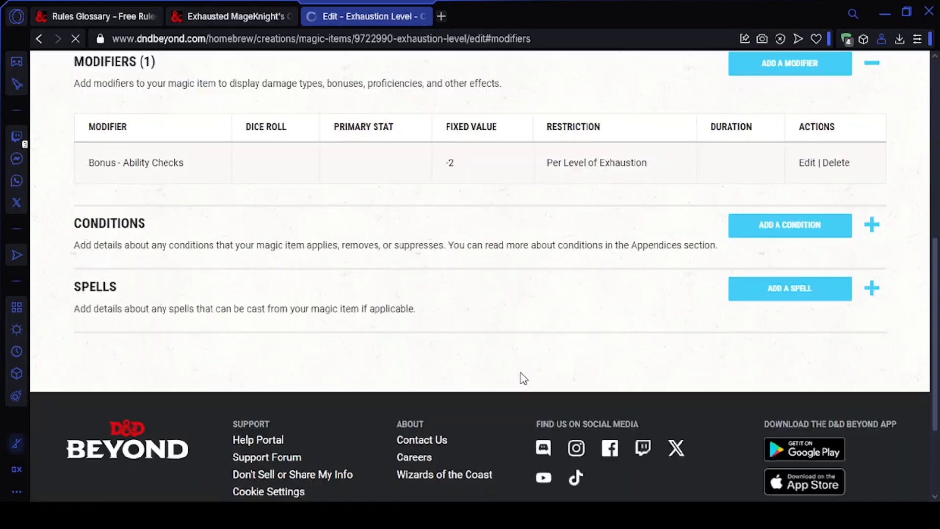
Step: Add another modifier with type Bonus, subtype Saving Throws and a fixed value of -2
{"action": "scroll", "coordinate": [931, 324], "scroll_direction": "up", "scroll_amount": 2}
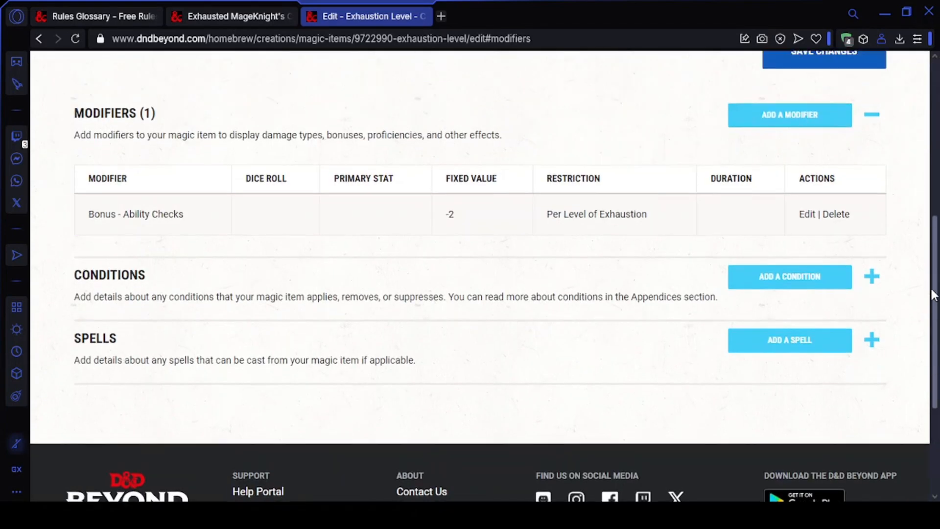
{"action": "left_click", "coordinate": [759, 172]}
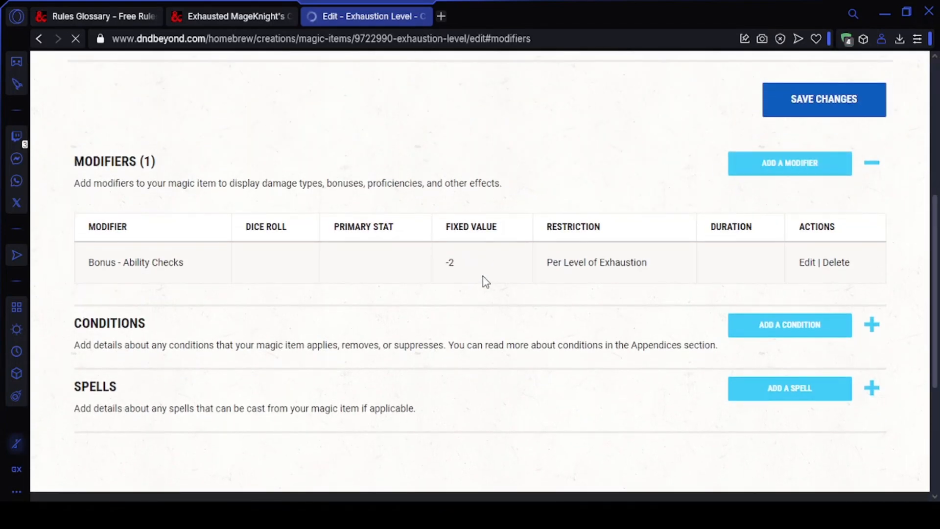
{"action": "left_click", "coordinate": [130, 302]}
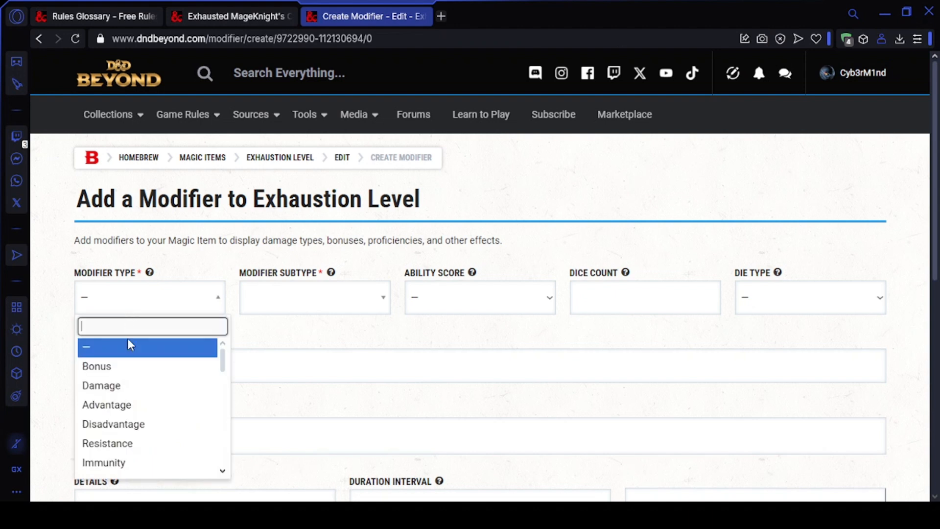
{"action": "left_click", "coordinate": [130, 367]}
{"action": "left_click", "coordinate": [297, 312]}
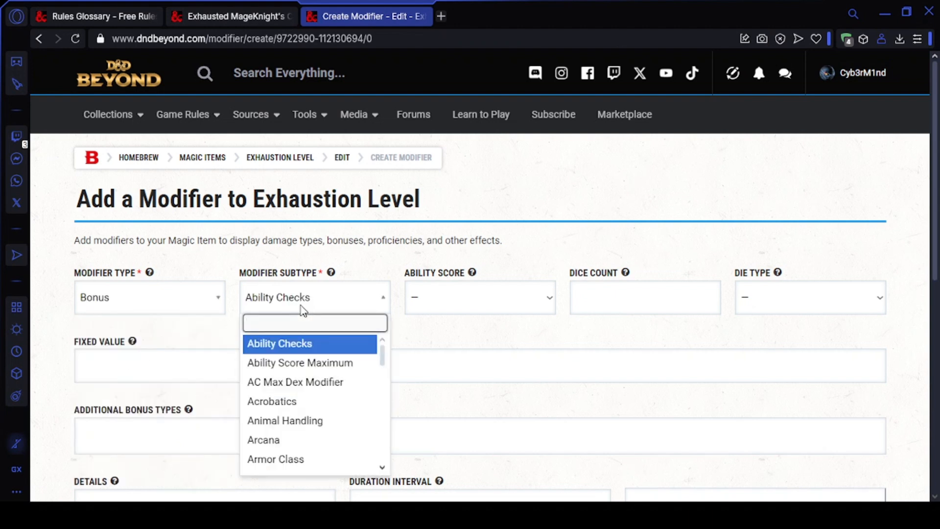
{"action": "type", "text": "saving th"}
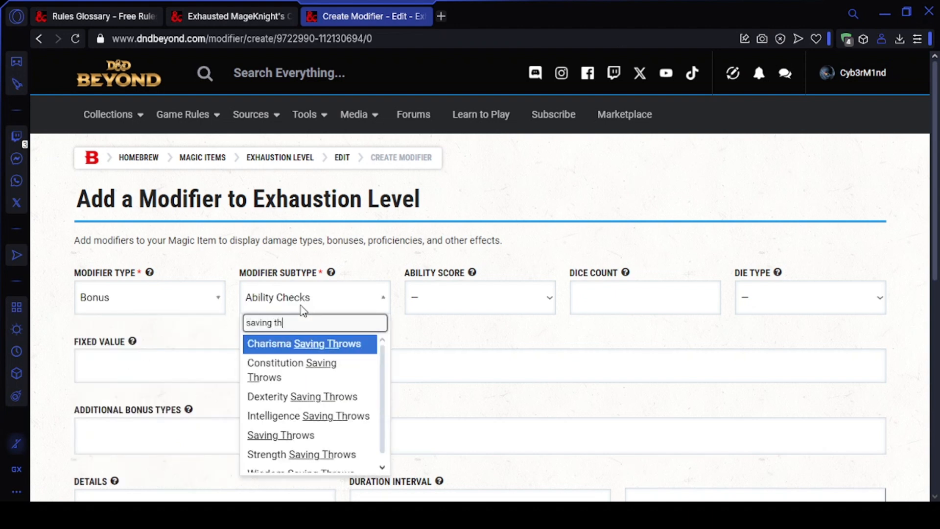
{"action": "left_click", "coordinate": [311, 433]}
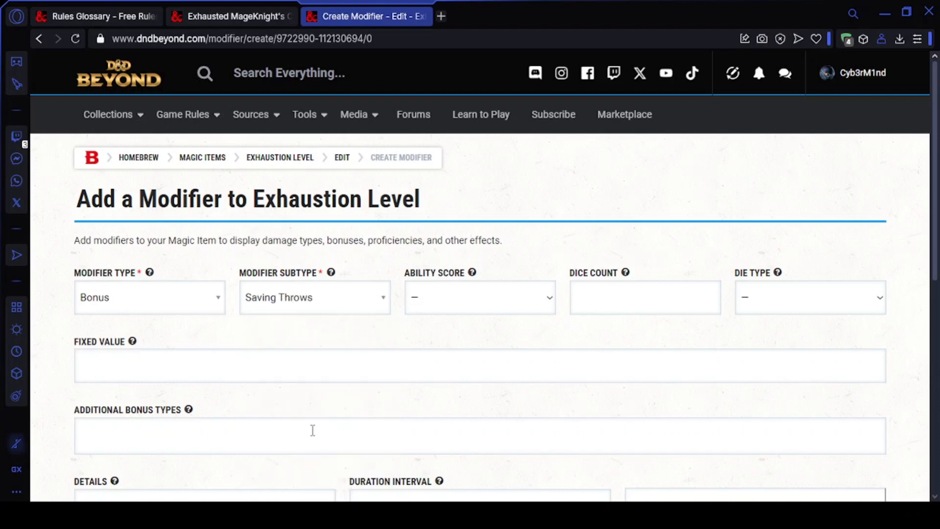
{"action": "left_click", "coordinate": [183, 366]}
{"action": "type", "text": "-2"}
Step: Enter "Per Level of Exhaustion" as the details of the Saving Throws modifier and save it
{"action": "scroll", "coordinate": [751, 287], "scroll_direction": "down", "scroll_amount": 3}
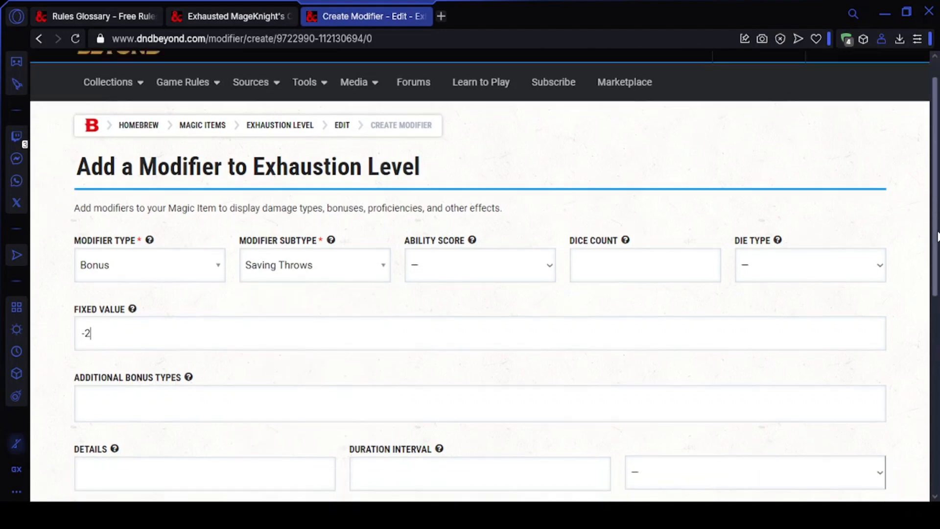
{"action": "left_click", "coordinate": [283, 299]}
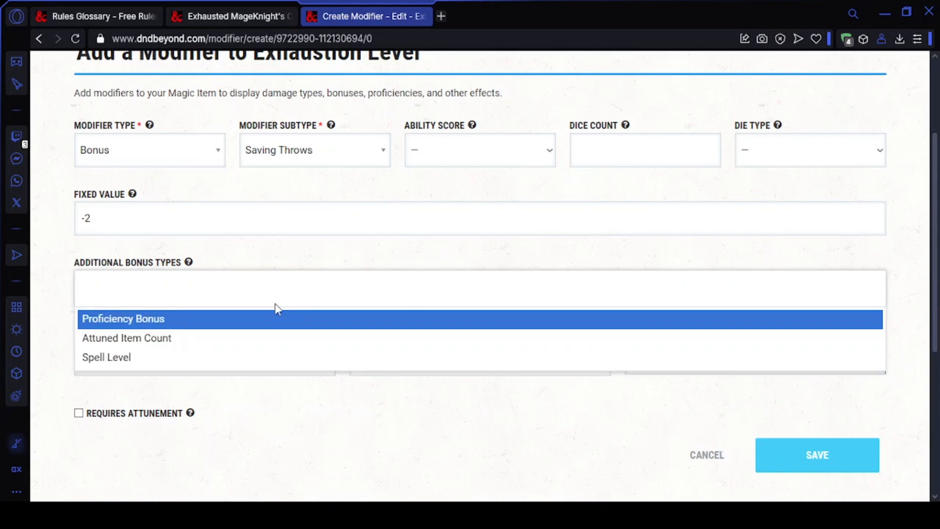
{"action": "left_click", "coordinate": [179, 372]}
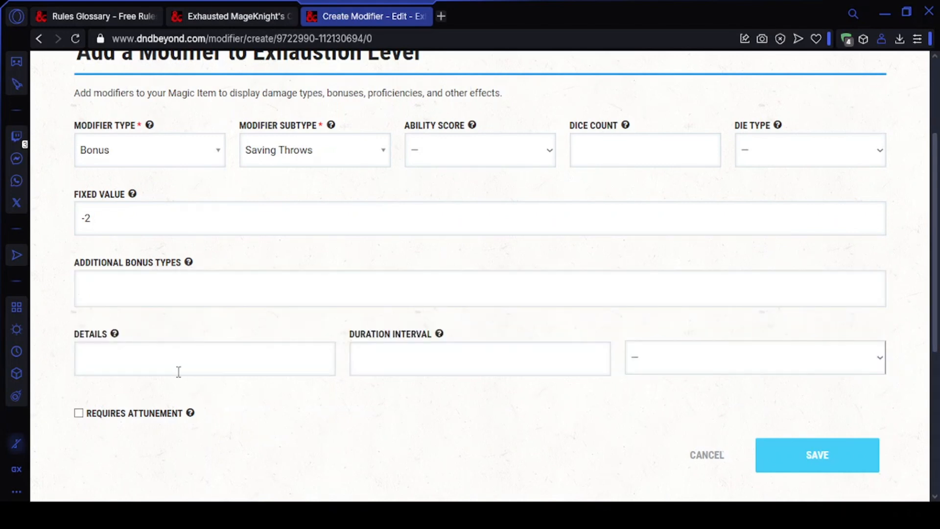
{"action": "type", "text": "Per Level of Exhaustion"}
{"action": "left_click", "coordinate": [763, 466]}
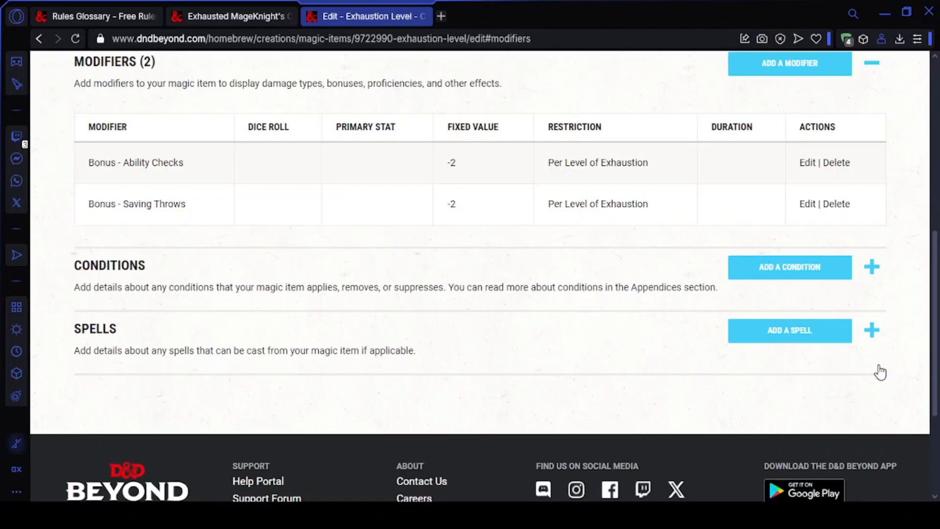
{"action": "scroll", "coordinate": [832, 267], "scroll_direction": "up", "scroll_amount": 2}
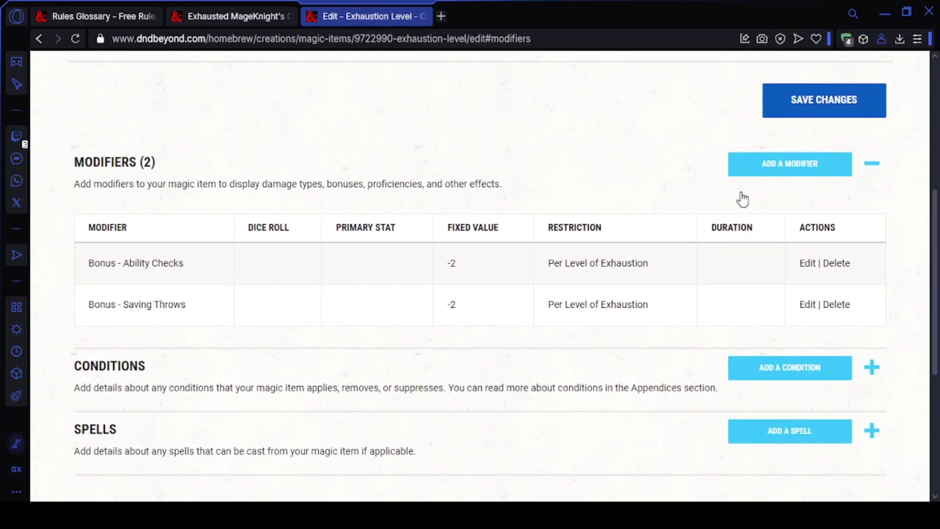
Step: Add another modifier with type Bonus, subtype Spell Attacks and a fixed value of -2
{"action": "left_click", "coordinate": [772, 172]}
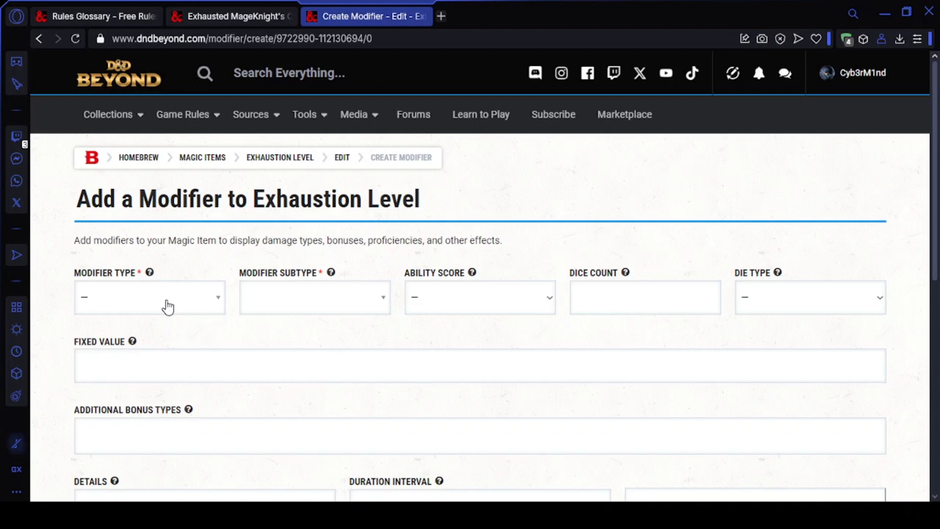
{"action": "left_click", "coordinate": [168, 307]}
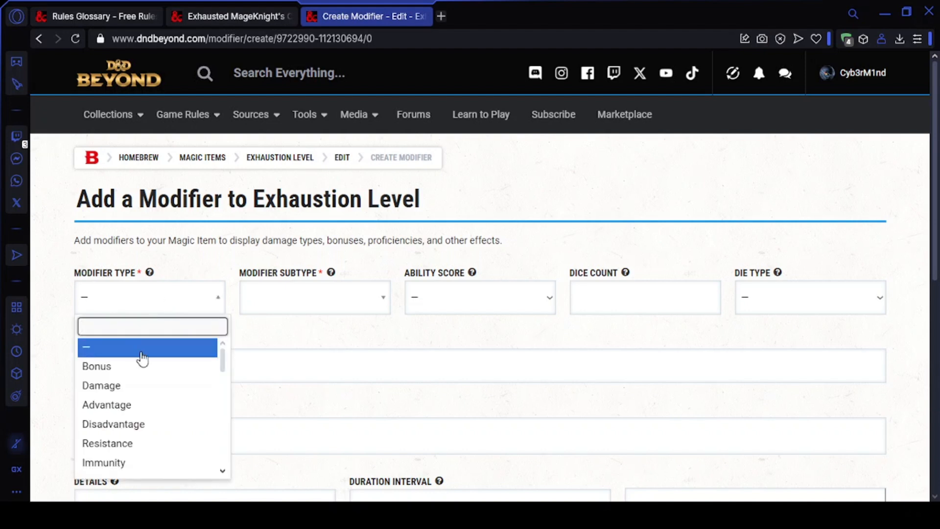
{"action": "left_click", "coordinate": [141, 366]}
{"action": "left_click", "coordinate": [346, 305]}
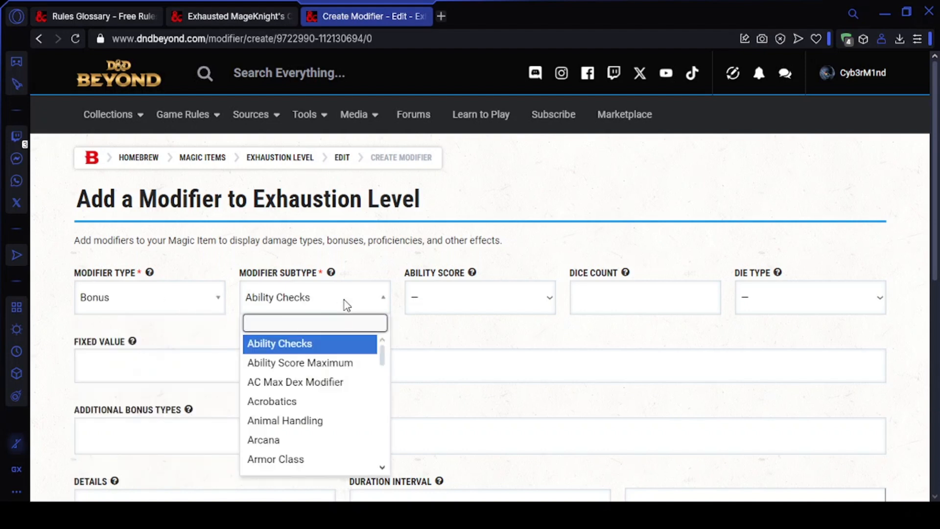
{"action": "type", "text": "spel"}
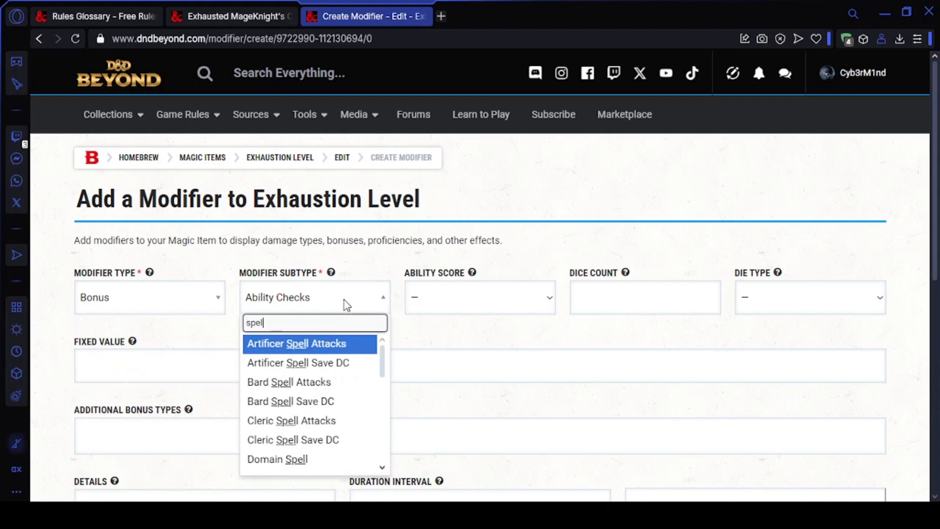
{"action": "type", "text": "l a"}
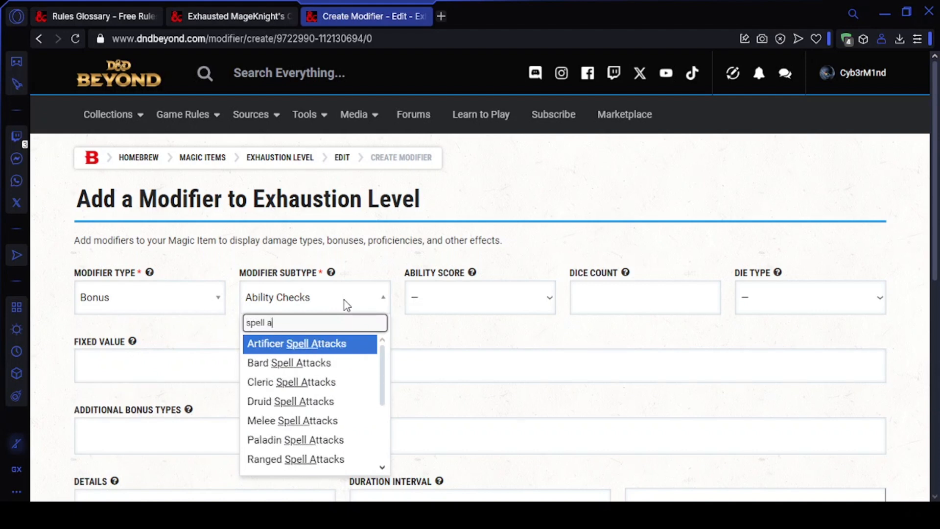
{"action": "type", "text": "ttacks"}
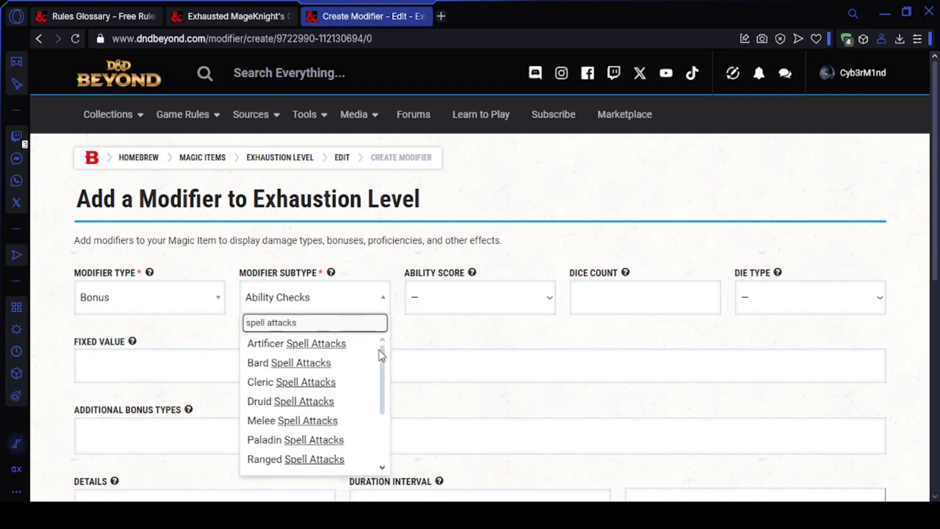
{"action": "left_click_drag", "start_coordinate": [384, 360], "coordinate": [384, 399]}
{"action": "scroll", "coordinate": [384, 399], "scroll_direction": "down", "scroll_amount": 2}
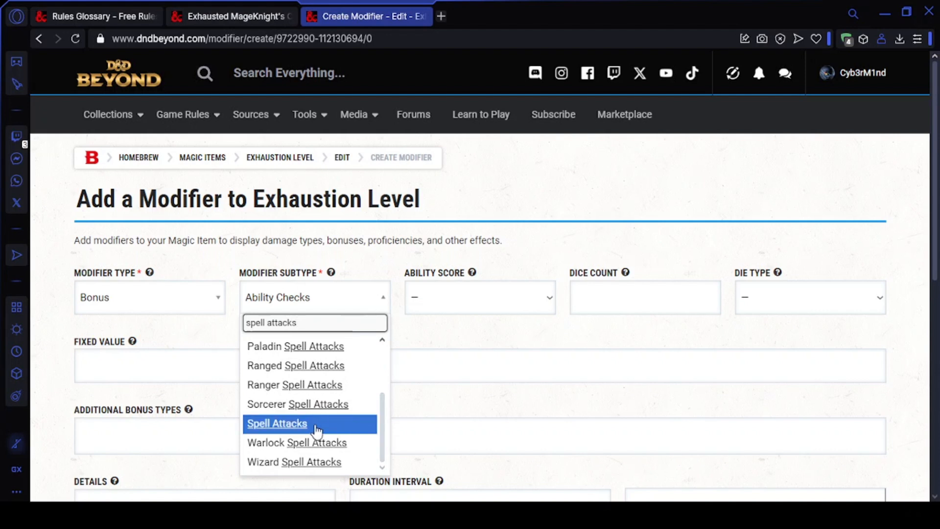
{"action": "left_click", "coordinate": [302, 424]}
{"action": "left_click", "coordinate": [172, 369]}
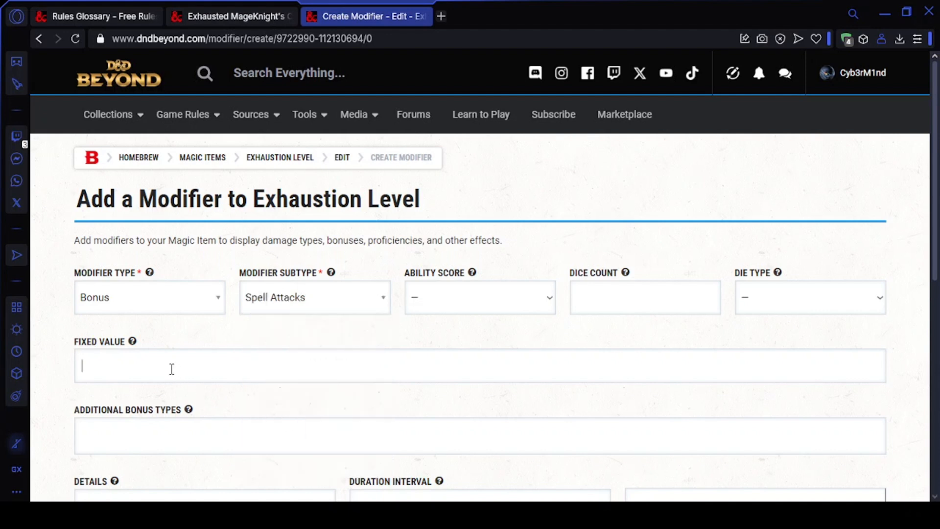
{"action": "type", "text": "-2"}
Step: Enter "Per Level of Exhaustion" as the details of the Spell Attacks modifier and save it
{"action": "left_click_drag", "start_coordinate": [932, 198], "coordinate": [913, 278]}
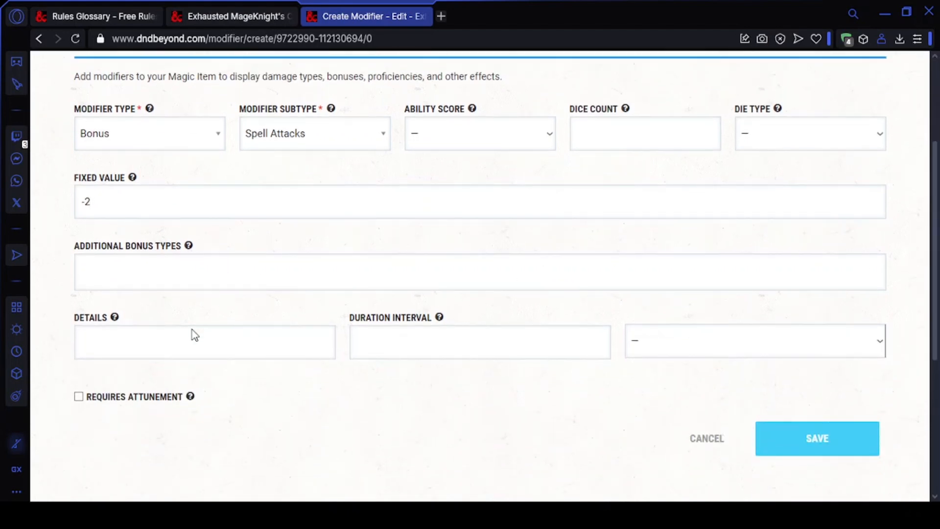
{"action": "type", "text": "Per Level of Exhaustion"}
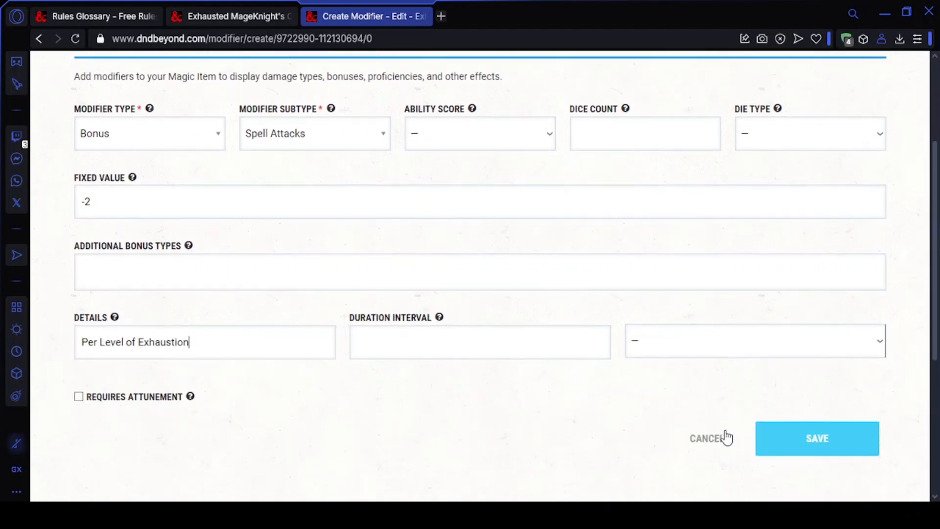
{"action": "left_click", "coordinate": [786, 432]}
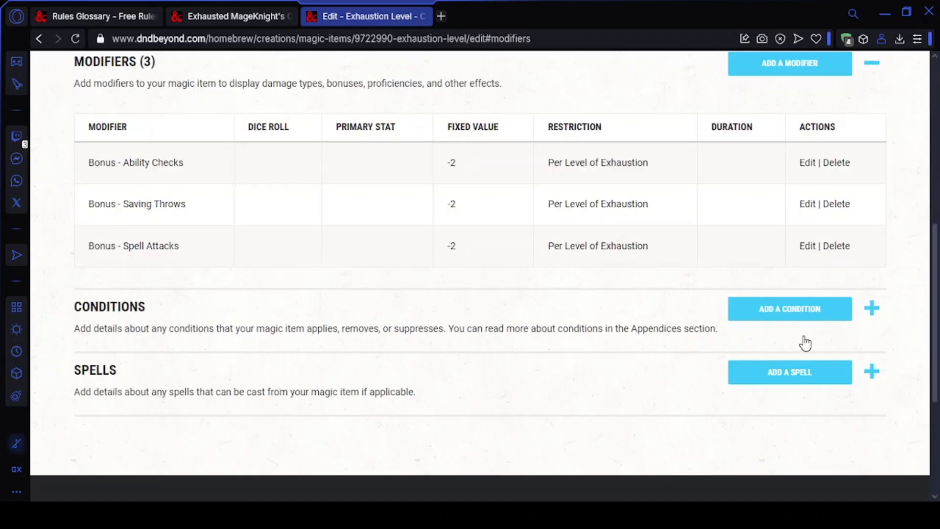
Step: Add another modifier with type Bonus, subtype Melee Weapon Attacks and a fixed value of -2
{"action": "left_click", "coordinate": [771, 72]}
{"action": "left_click", "coordinate": [161, 304]}
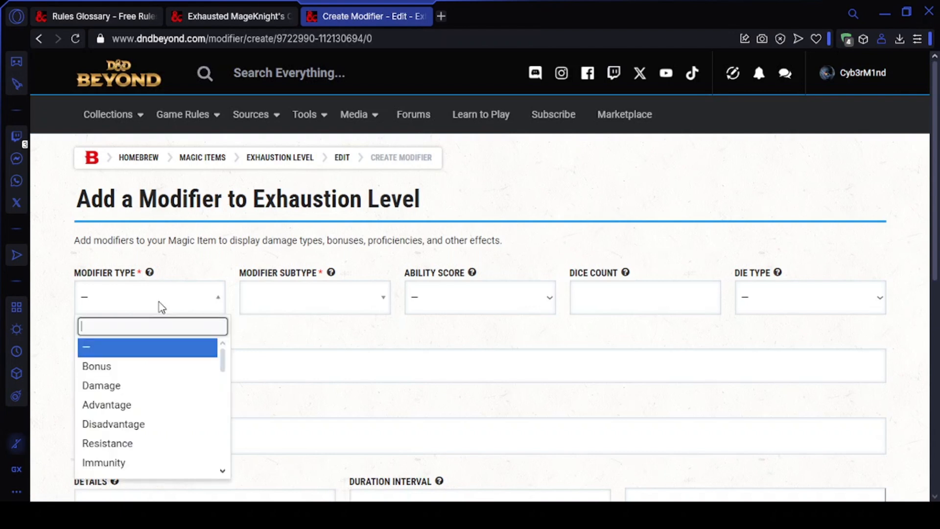
{"action": "left_click", "coordinate": [141, 365]}
{"action": "left_click", "coordinate": [332, 296]}
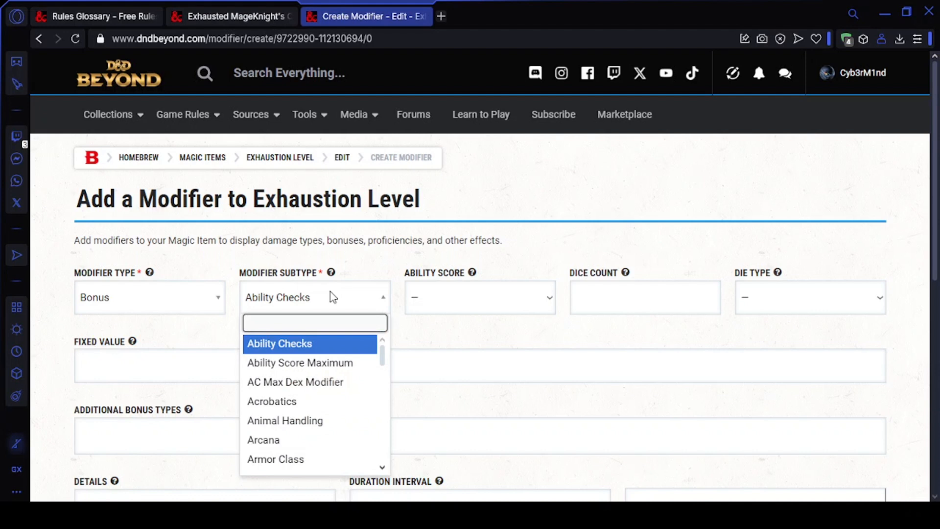
{"action": "type", "text": "wea"}
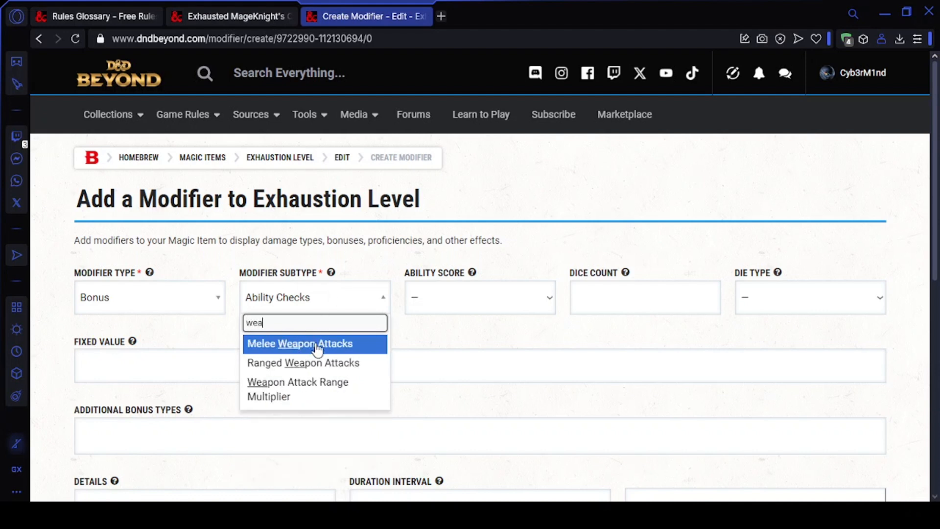
{"action": "left_click", "coordinate": [318, 346]}
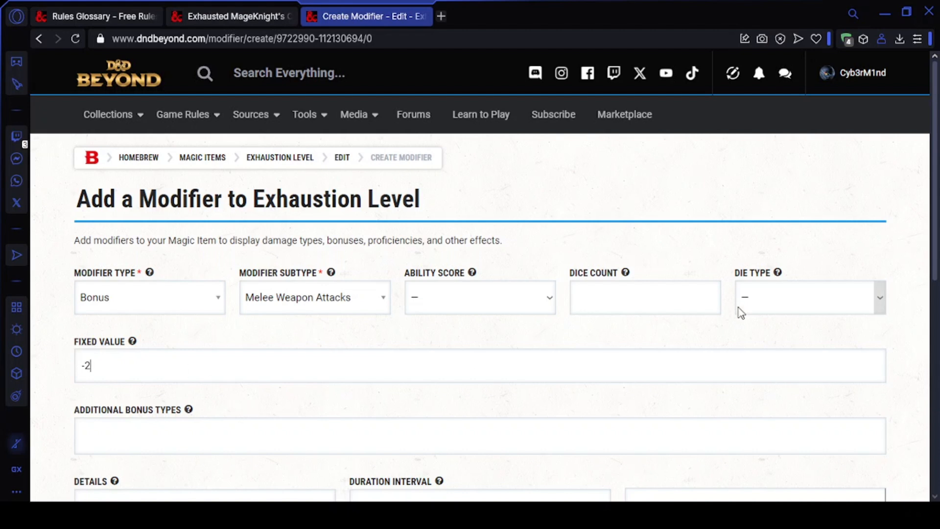
Step: Enter "Per Level of Exhaustion" as the details of the Melee Weapon Attacks modifier and save it
{"action": "scroll", "coordinate": [934, 192], "scroll_direction": "down", "scroll_amount": 3}
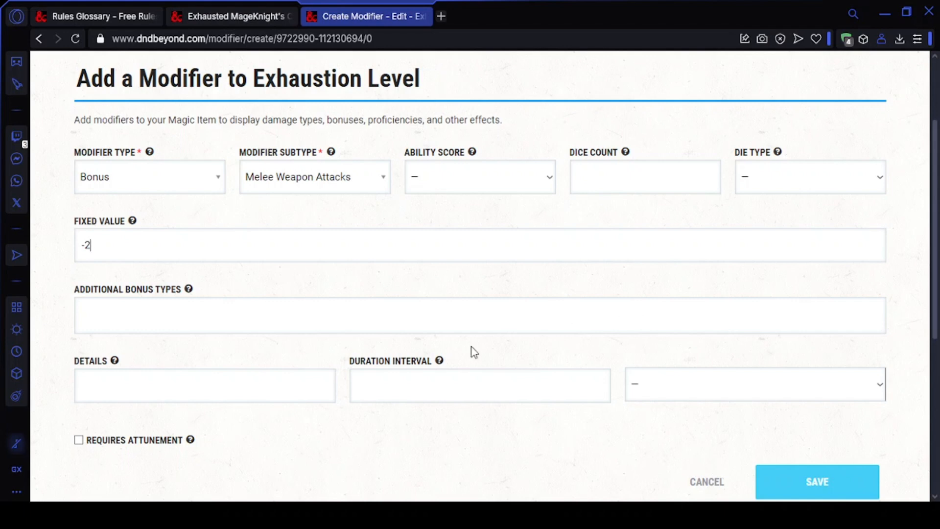
{"action": "left_click", "coordinate": [236, 392]}
{"action": "type", "text": "Per Level of Exhaustion"}
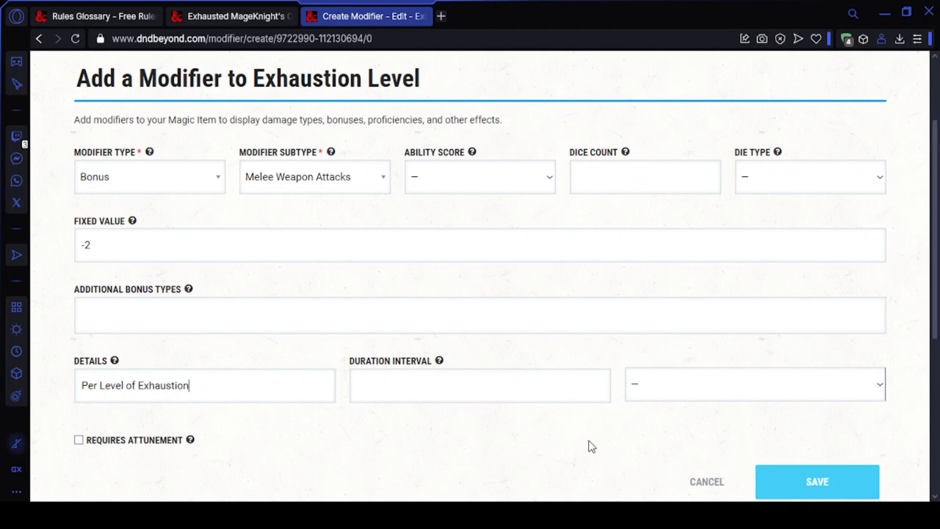
{"action": "left_click", "coordinate": [799, 480]}
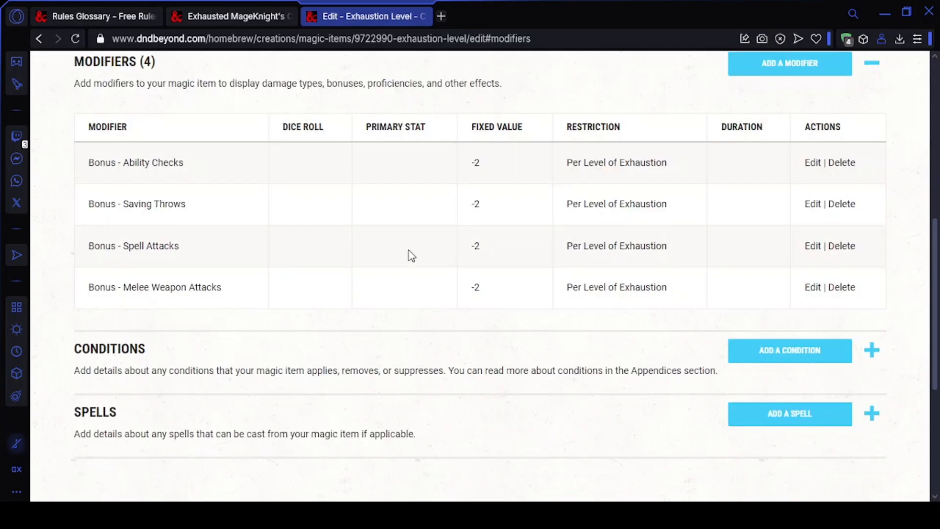
Step: Add another modifier with type Bonus, subtype Ranged Weapon Attacks and a fixed value of -2
{"action": "left_click", "coordinate": [756, 80]}
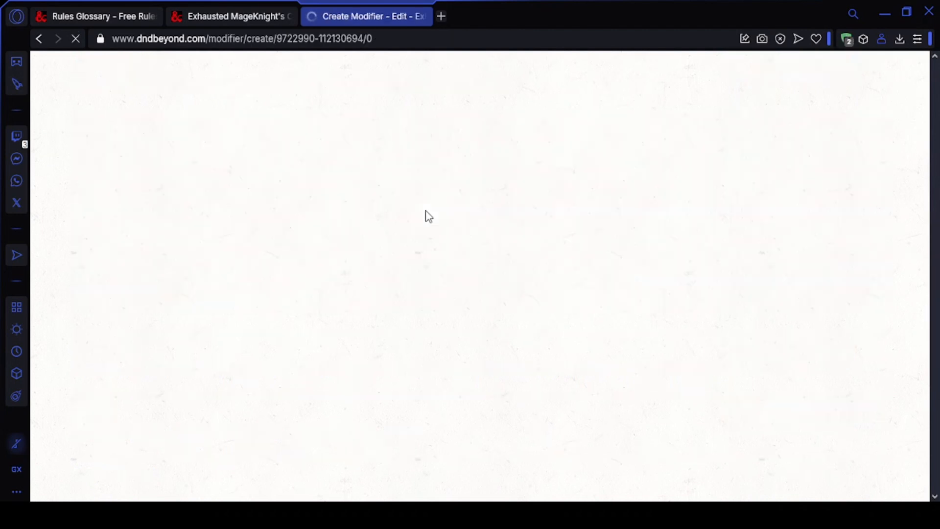
{"action": "left_click", "coordinate": [161, 303]}
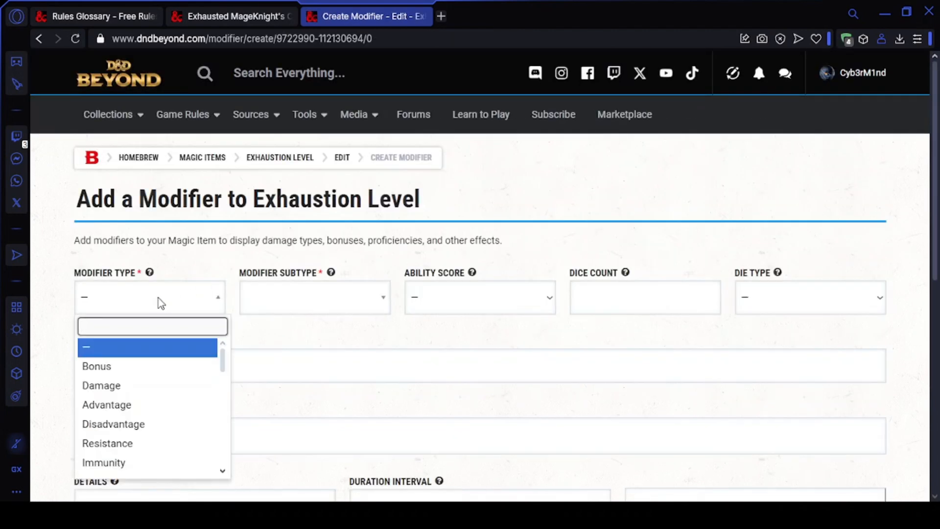
{"action": "left_click", "coordinate": [125, 366]}
{"action": "left_click", "coordinate": [287, 310]}
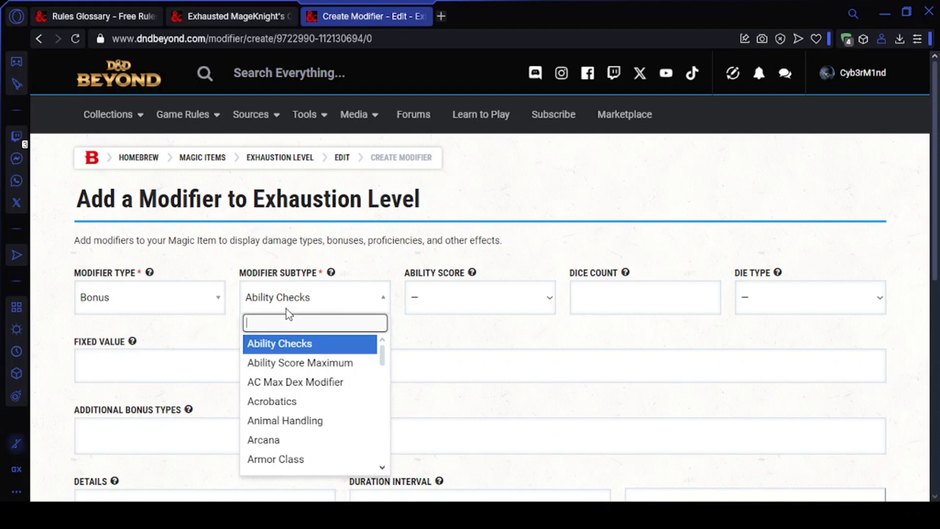
{"action": "type", "text": "ranged we"}
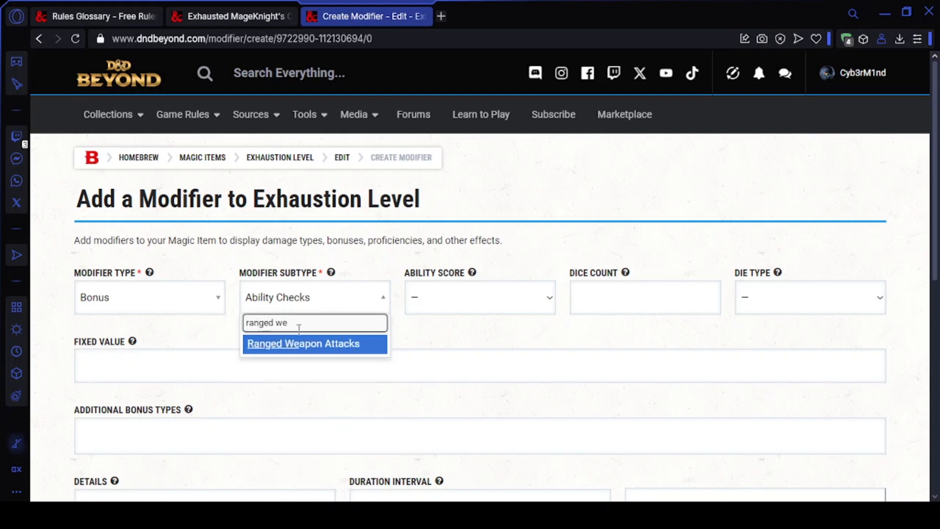
{"action": "left_click", "coordinate": [304, 344]}
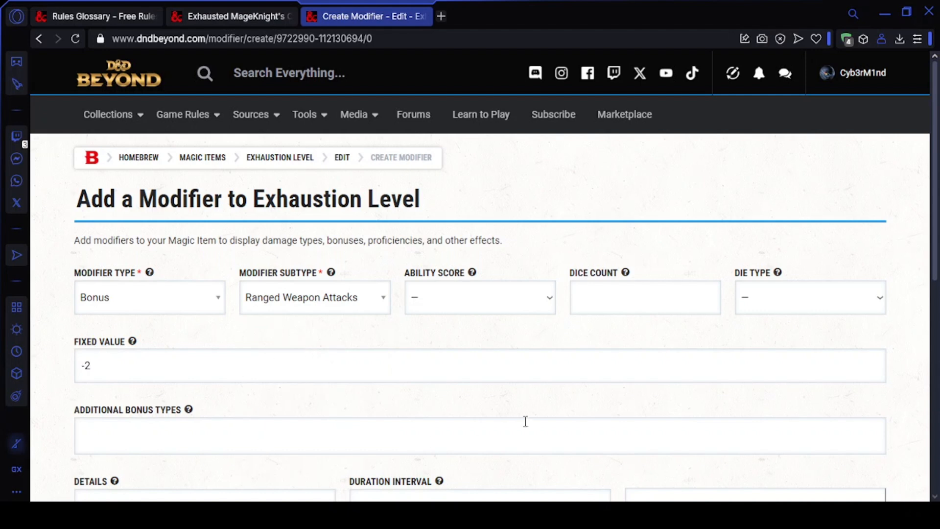
Step: Enter "Per Level of Exhaustion" as the details of the Ranged Weapon Attacks modifier and save it
{"action": "scroll", "coordinate": [936, 216], "scroll_direction": "down", "scroll_amount": 1}
{"action": "scroll", "coordinate": [937, 215], "scroll_direction": "down", "scroll_amount": 3}
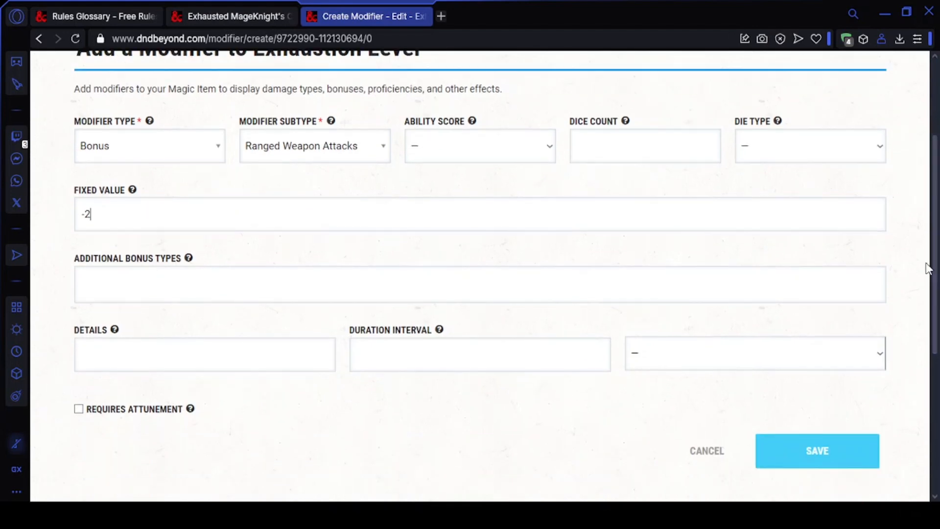
{"action": "left_click", "coordinate": [230, 348]}
{"action": "type", "text": "Per Level of Exhaustion"}
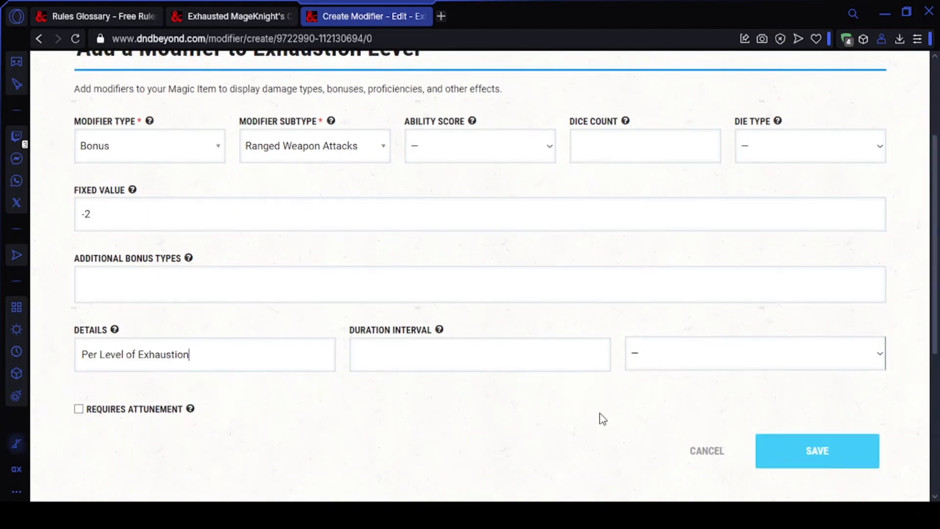
{"action": "left_click", "coordinate": [789, 456]}
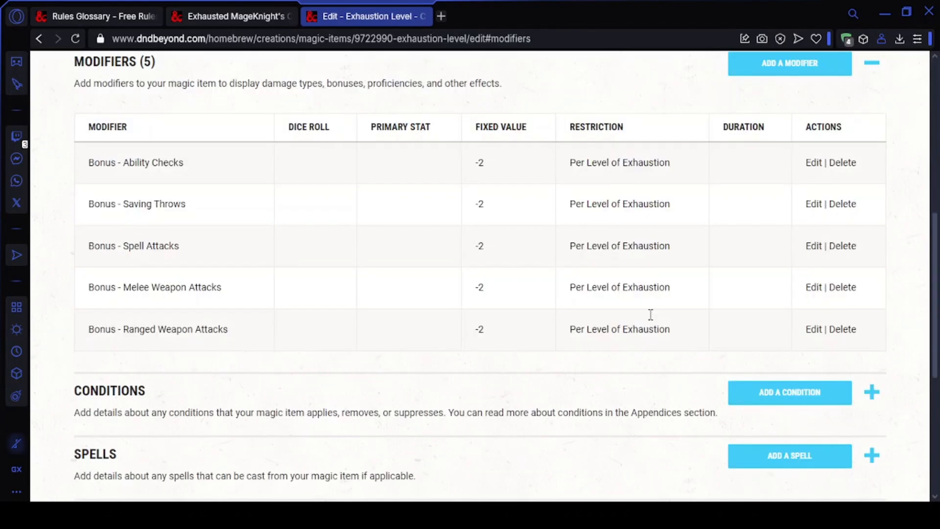
Step: Add another modifier with type Bonus, subtype Speed and a fixed value of -5
{"action": "left_click", "coordinate": [792, 66]}
{"action": "left_click", "coordinate": [140, 307]}
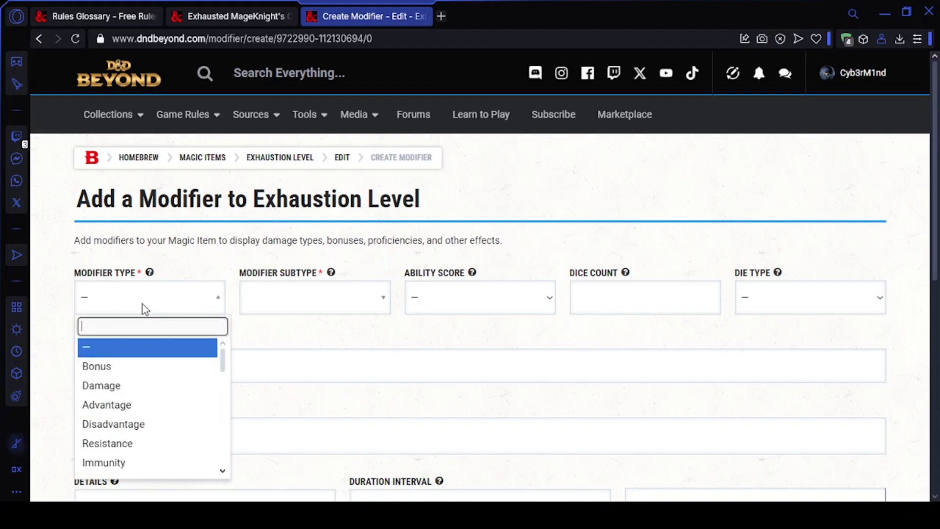
{"action": "left_click", "coordinate": [126, 367]}
{"action": "left_click", "coordinate": [302, 307]}
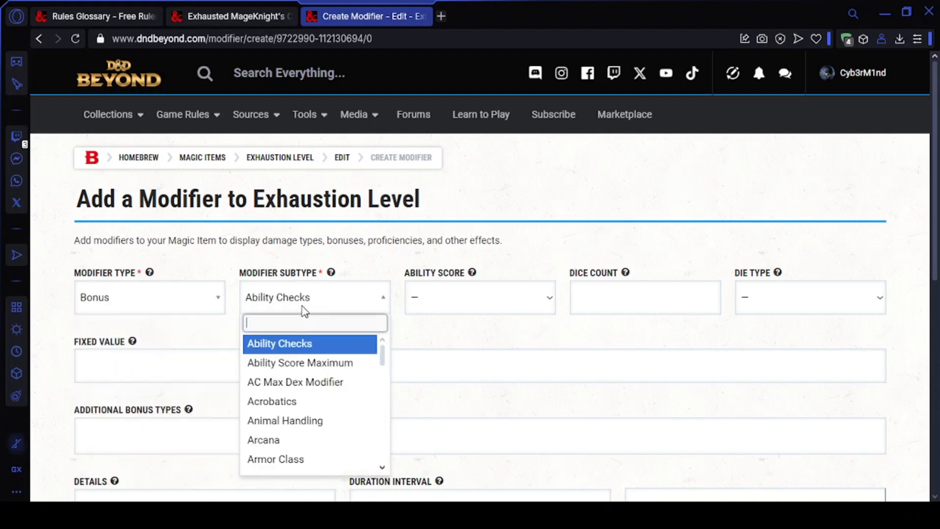
{"action": "type", "text": "speed"}
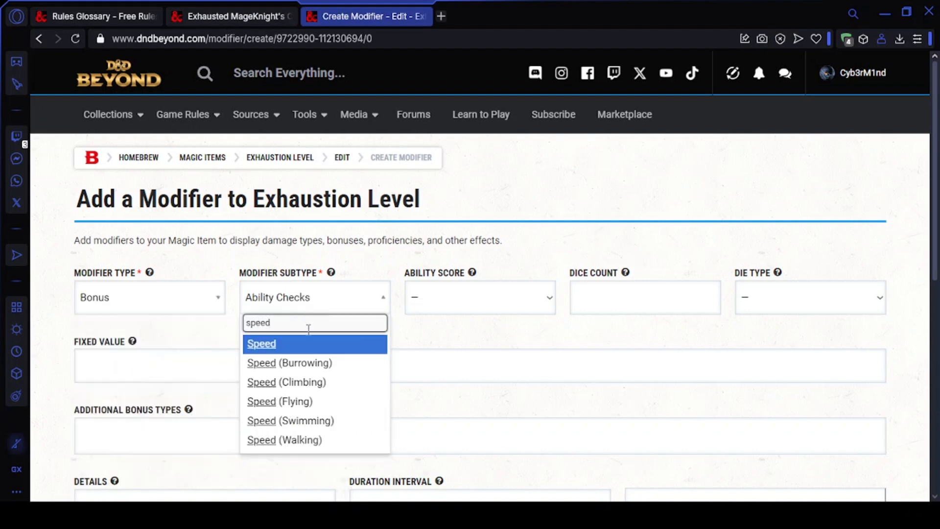
{"action": "left_click", "coordinate": [313, 343]}
{"action": "left_click", "coordinate": [213, 366]}
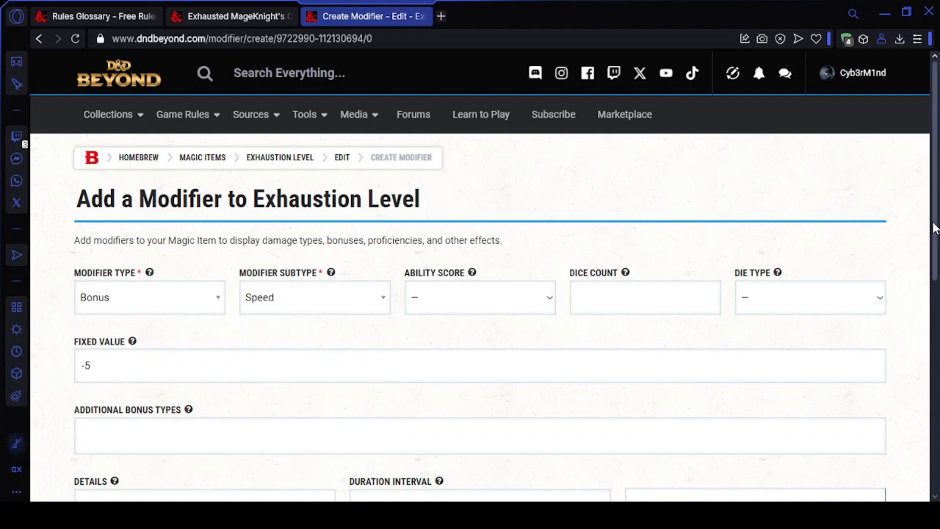
Step: Enter "Per Level of Exhaustion" as the details of the Speed modifier and save it
{"action": "left_click_drag", "start_coordinate": [934, 228], "coordinate": [909, 321]}
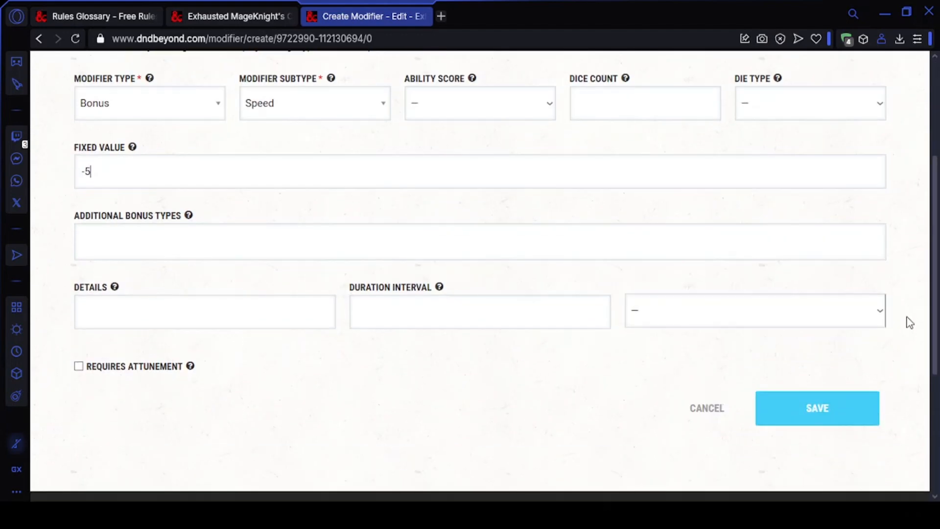
{"action": "left_click", "coordinate": [289, 318]}
{"action": "type", "text": "Per Level of Exhaustion"}
{"action": "left_click", "coordinate": [752, 410]}
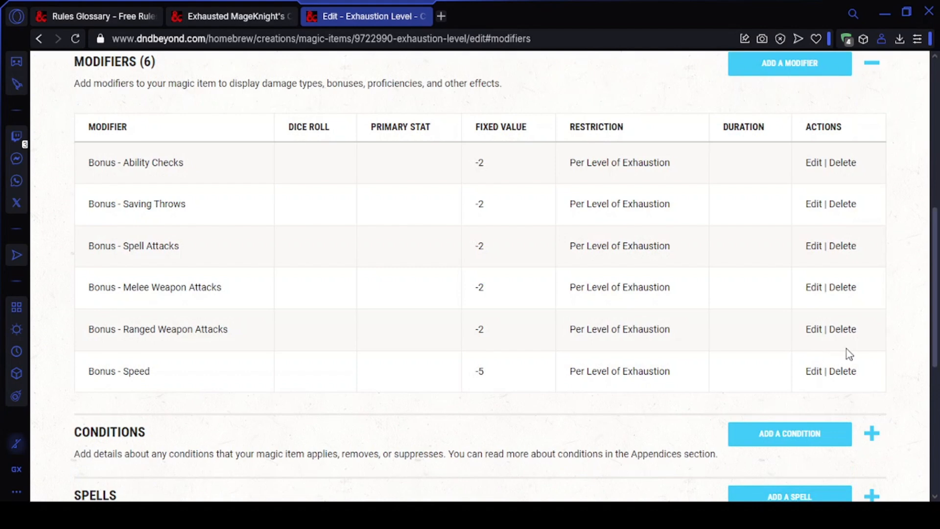
Step: Save the changes to the Exhaustion Level item and switch to the Exhausted MageKnight character sheet
{"action": "left_click_drag", "start_coordinate": [934, 316], "coordinate": [922, 242]}
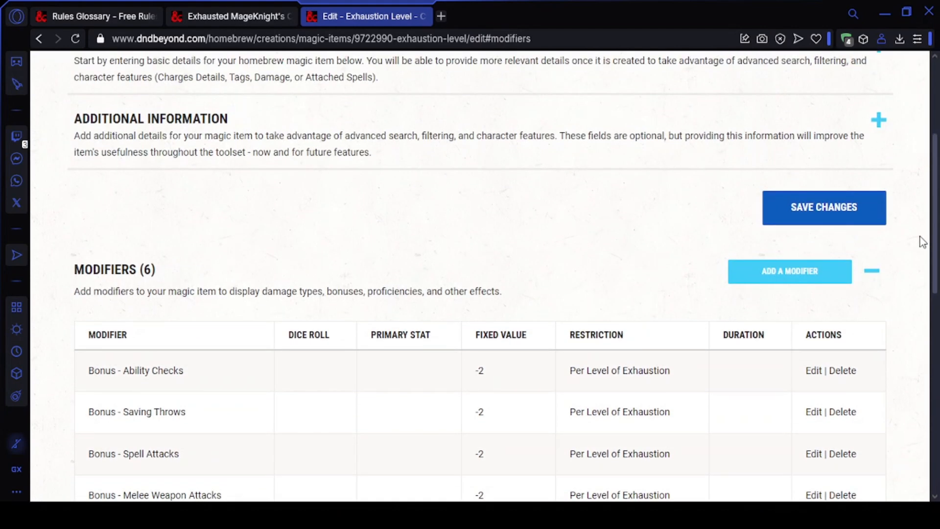
{"action": "left_click", "coordinate": [812, 211]}
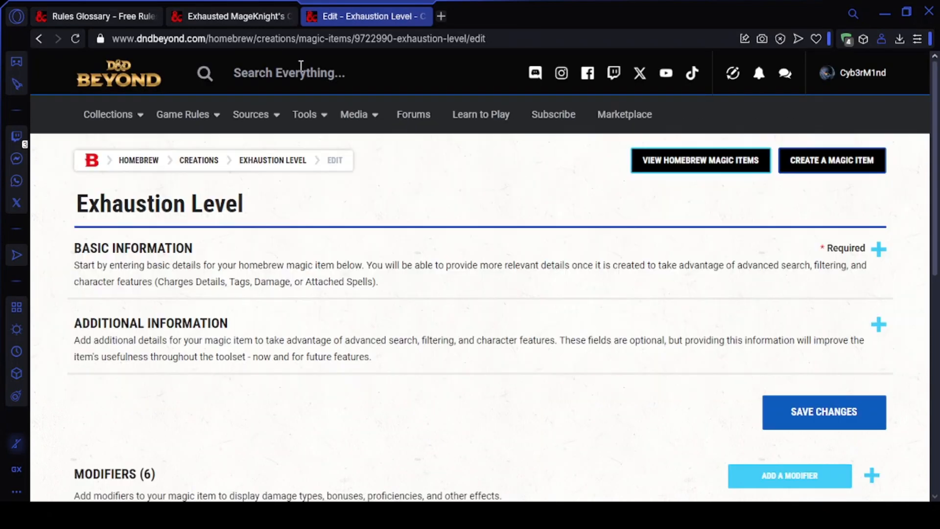
{"action": "left_click", "coordinate": [230, 16]}
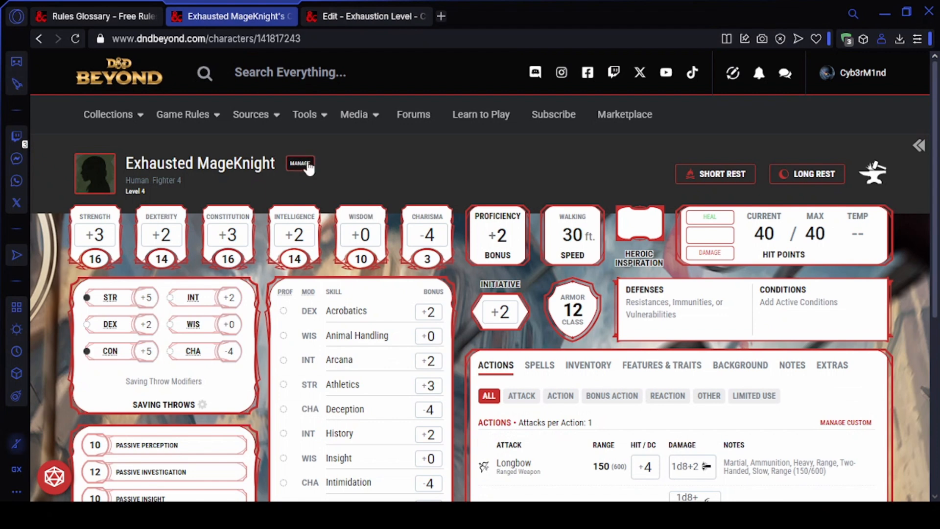
Step: Enable Homebrew as a content source in the settings of the Exhausted MageKnight character
{"action": "left_click", "coordinate": [306, 164]}
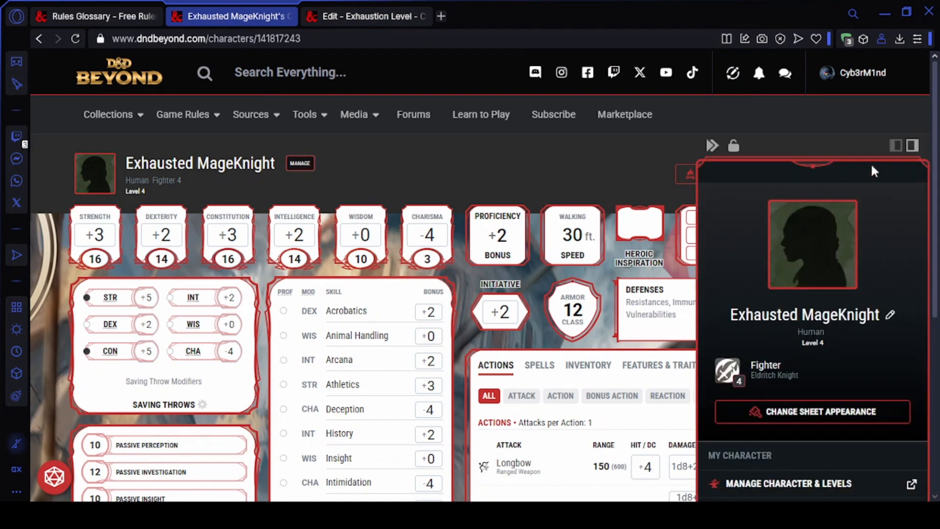
{"action": "scroll", "coordinate": [822, 235], "scroll_direction": "down", "scroll_amount": 5}
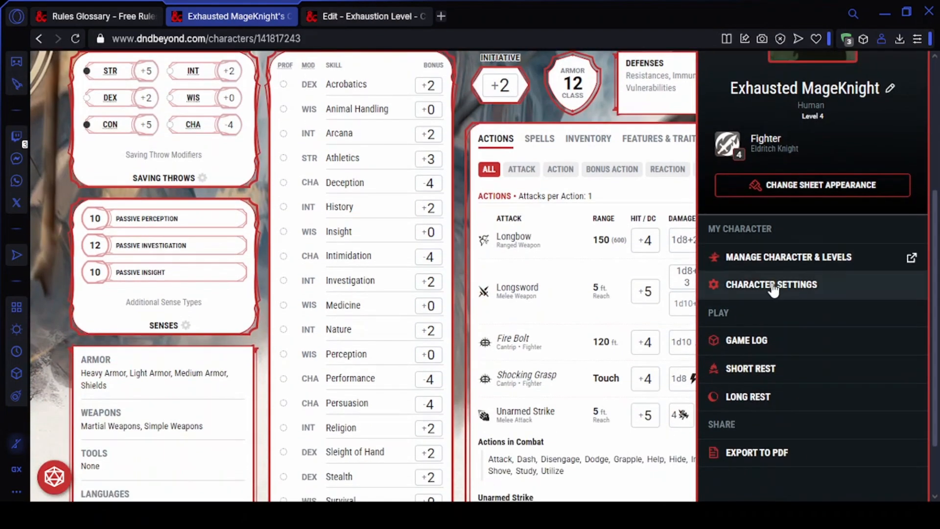
{"action": "left_click", "coordinate": [772, 286]}
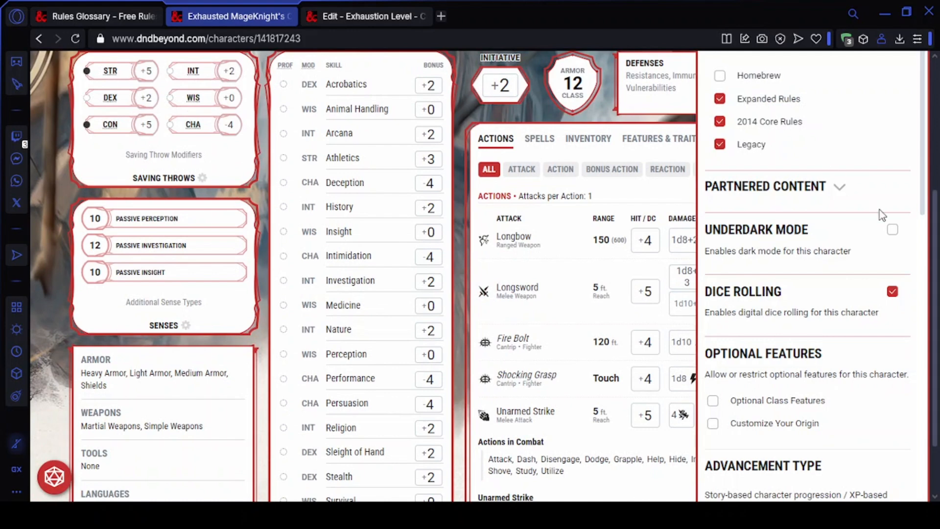
{"action": "scroll", "coordinate": [879, 210], "scroll_direction": "up", "scroll_amount": 3}
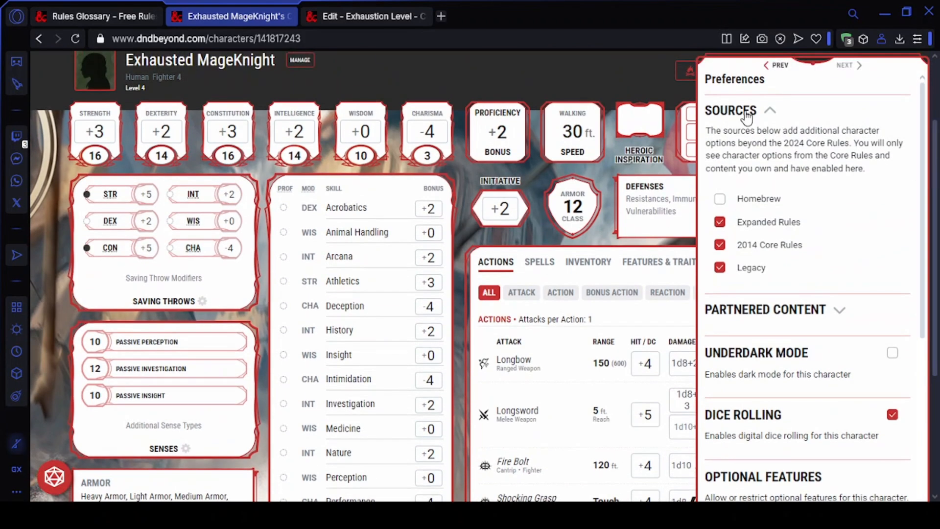
{"action": "left_click", "coordinate": [720, 202]}
{"action": "left_click", "coordinate": [462, 237]}
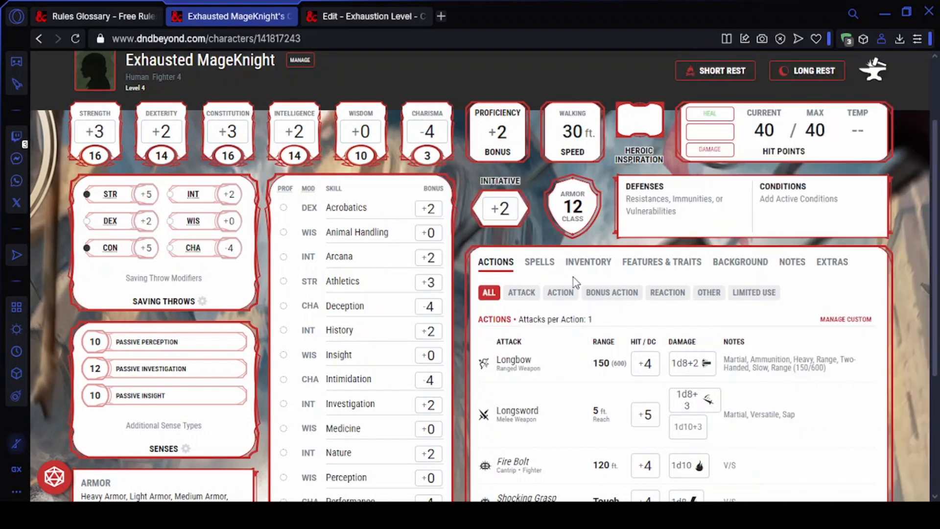
Step: Find the Alms Box with the filter "alms" and add one to the character's inventory
{"action": "left_click", "coordinate": [590, 264]}
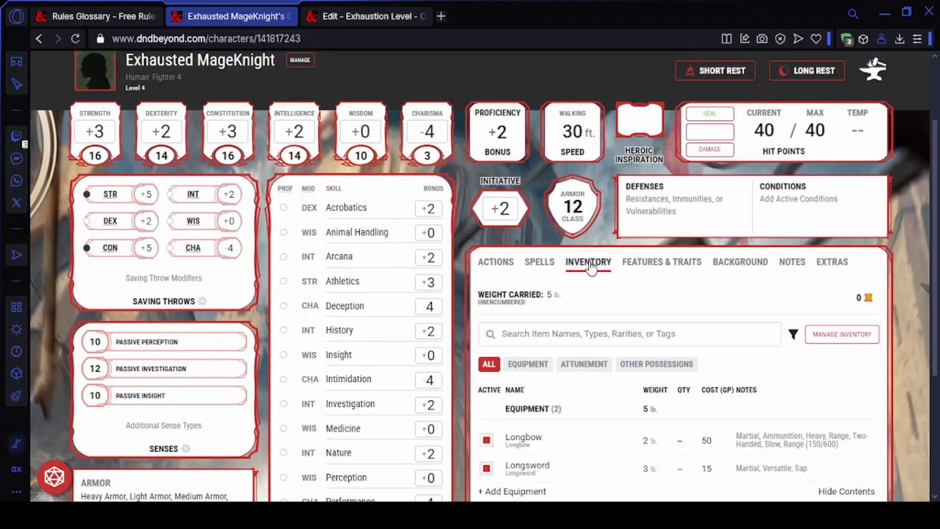
{"action": "left_click", "coordinate": [830, 337]}
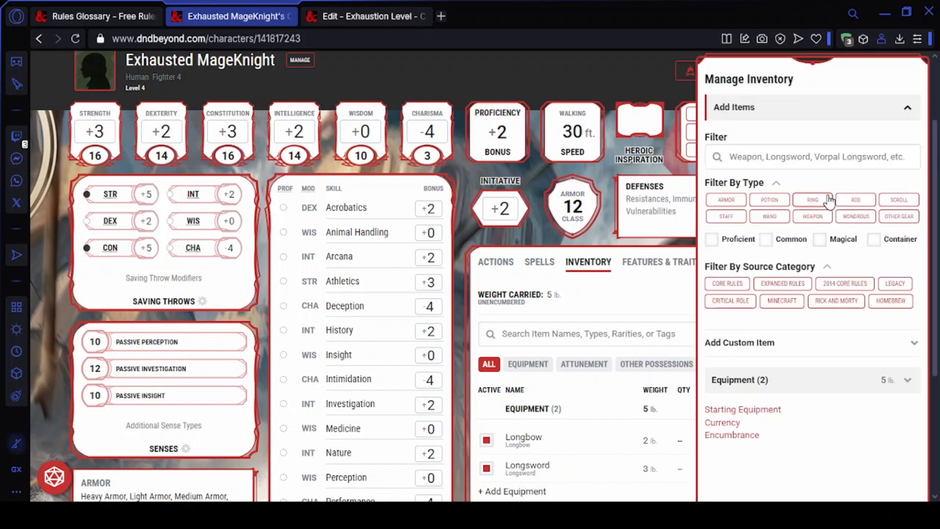
{"action": "left_click", "coordinate": [793, 160]}
{"action": "type", "text": "al"}
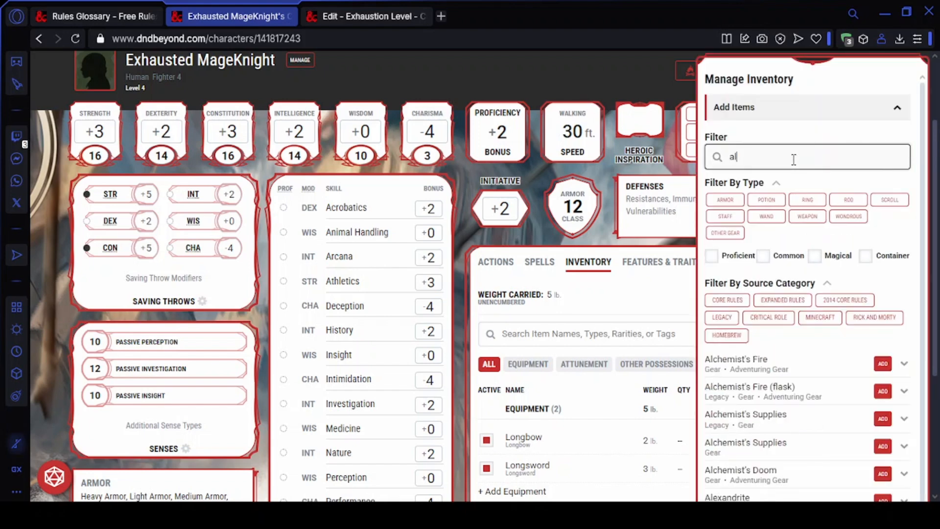
{"action": "type", "text": "ms"}
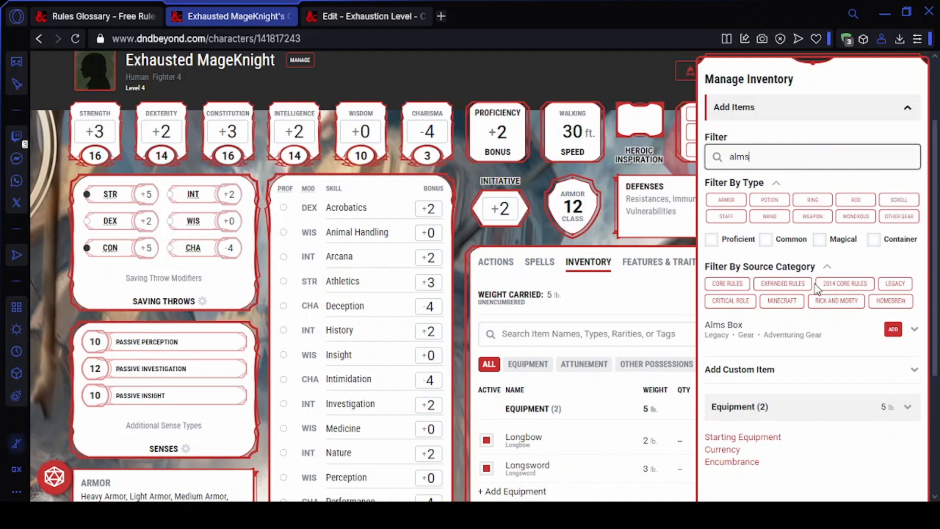
{"action": "left_click", "coordinate": [893, 333]}
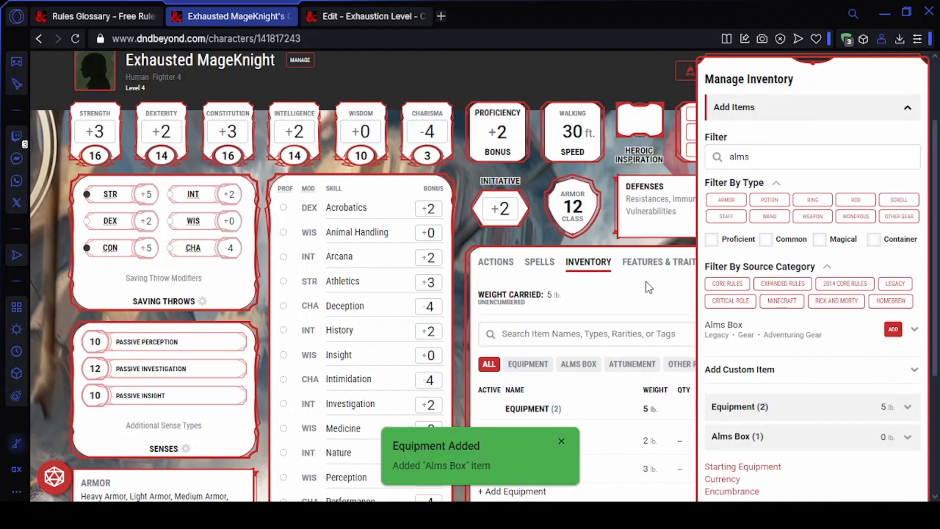
{"action": "left_click", "coordinate": [611, 308]}
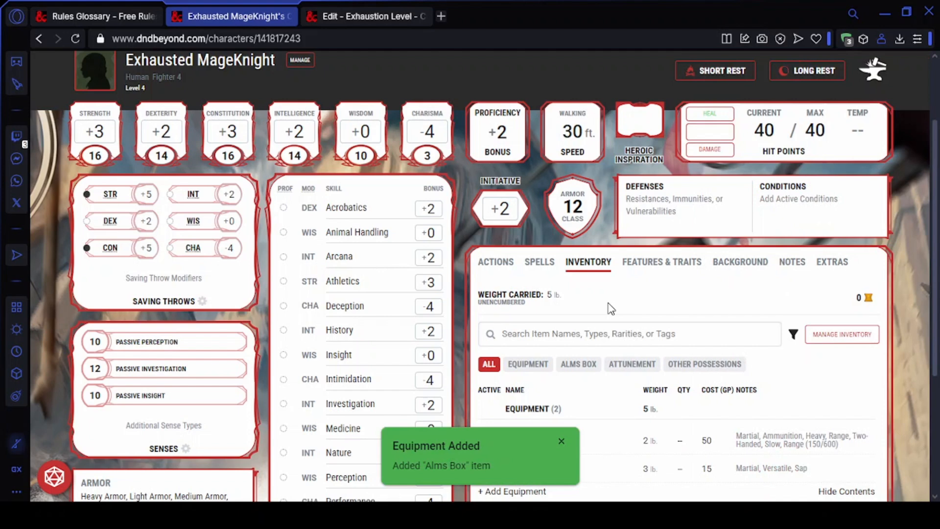
{"action": "left_click", "coordinate": [560, 443]}
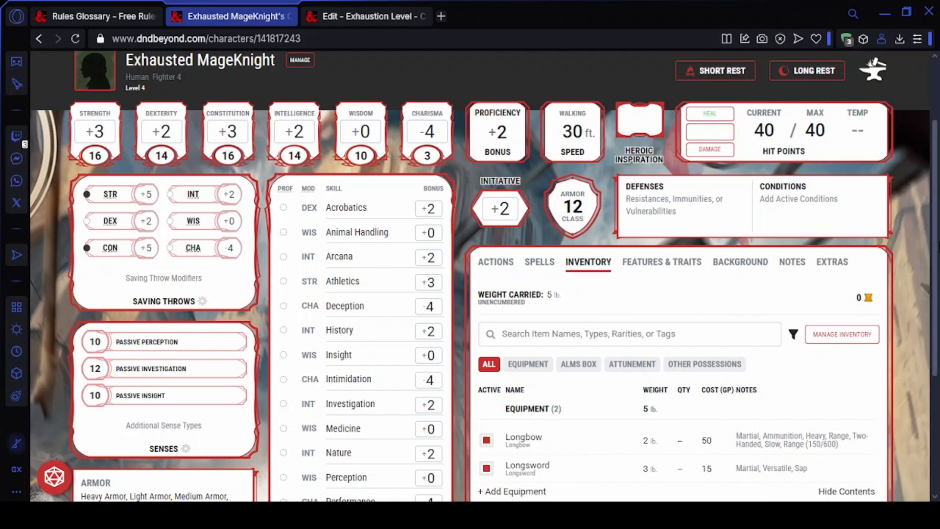
Step: Customize the Alms Box container by naming it "Exhaustion"
{"action": "scroll", "coordinate": [937, 245], "scroll_direction": "down", "scroll_amount": 3}
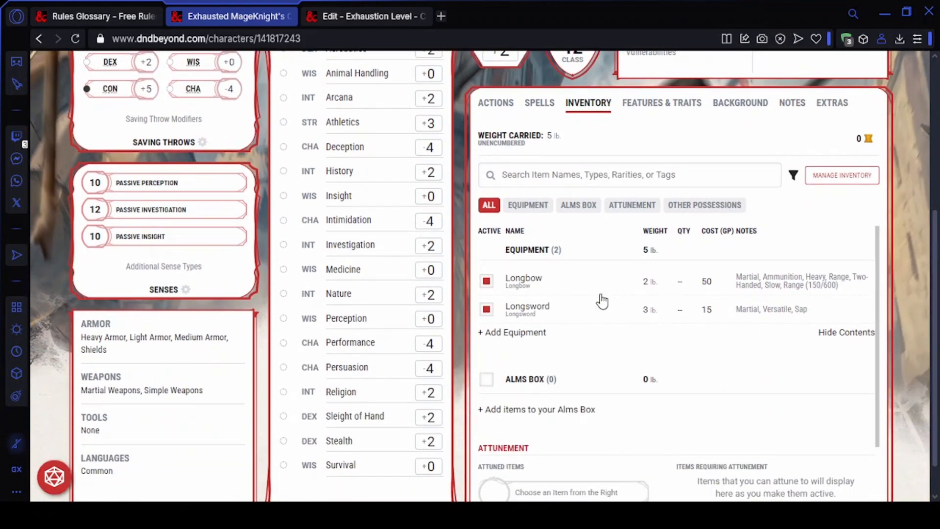
{"action": "left_click", "coordinate": [569, 208]}
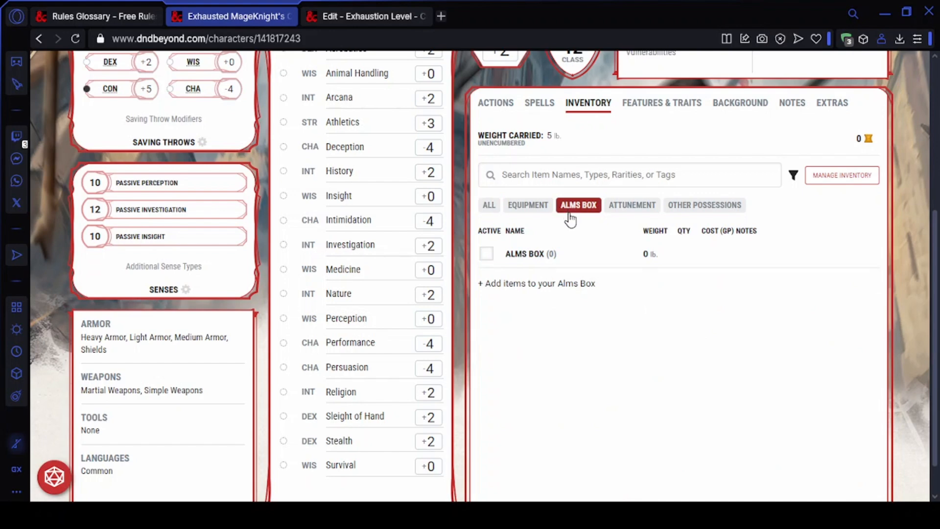
{"action": "left_click", "coordinate": [537, 252]}
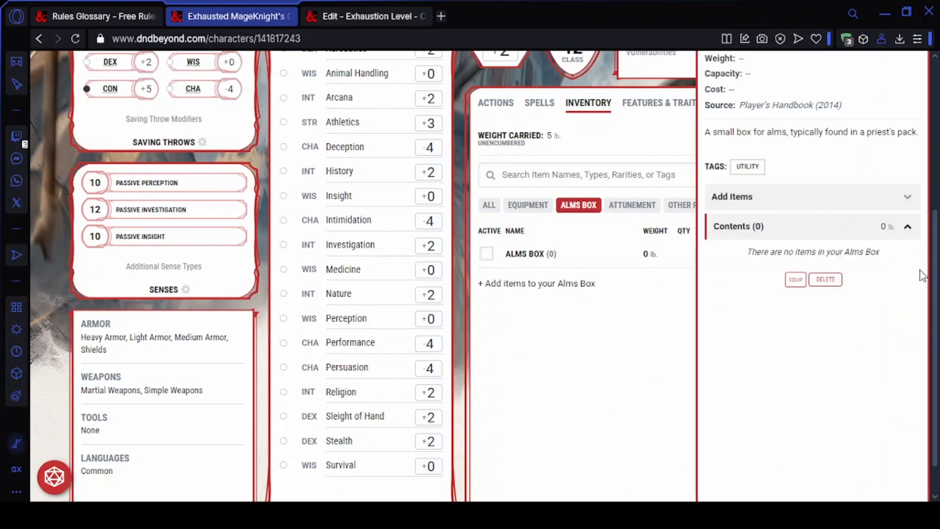
{"action": "scroll", "coordinate": [924, 276], "scroll_direction": "up", "scroll_amount": 1}
{"action": "scroll", "coordinate": [924, 276], "scroll_direction": "up", "scroll_amount": 2}
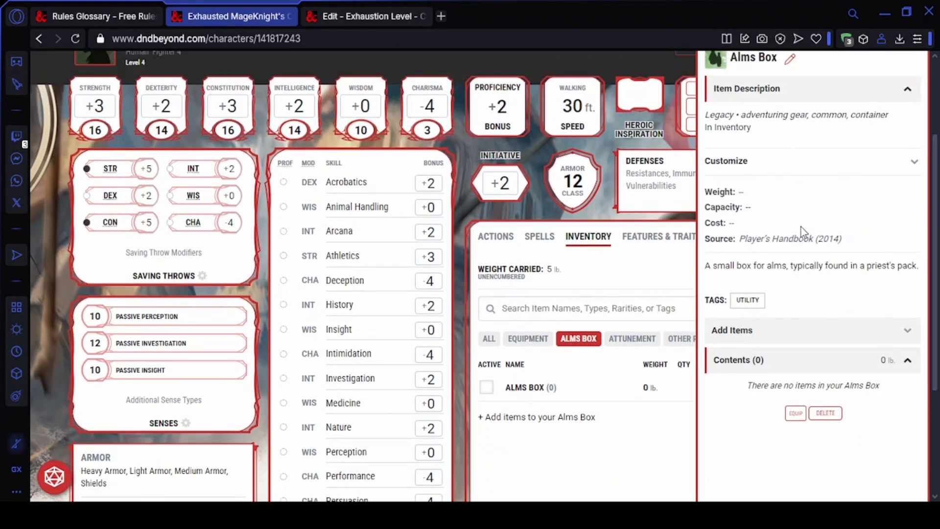
{"action": "left_click", "coordinate": [854, 163]}
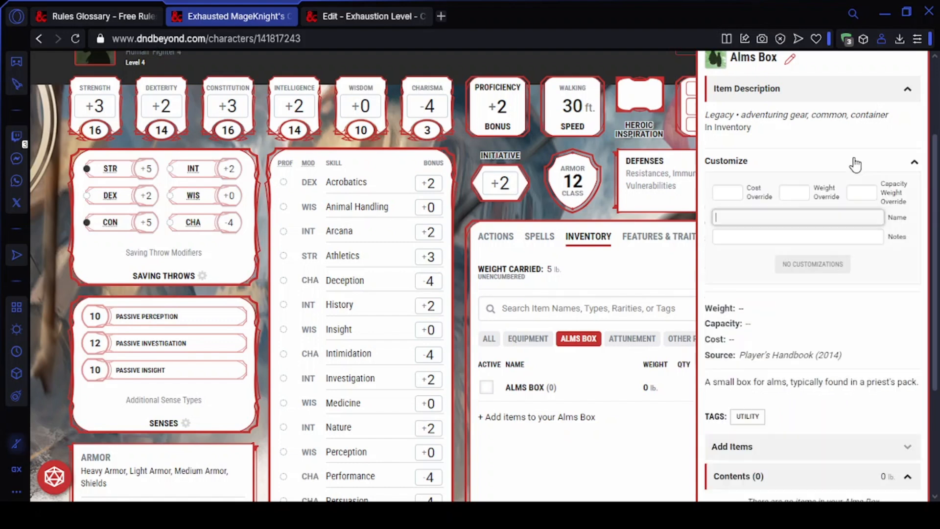
{"action": "left_click", "coordinate": [788, 219]}
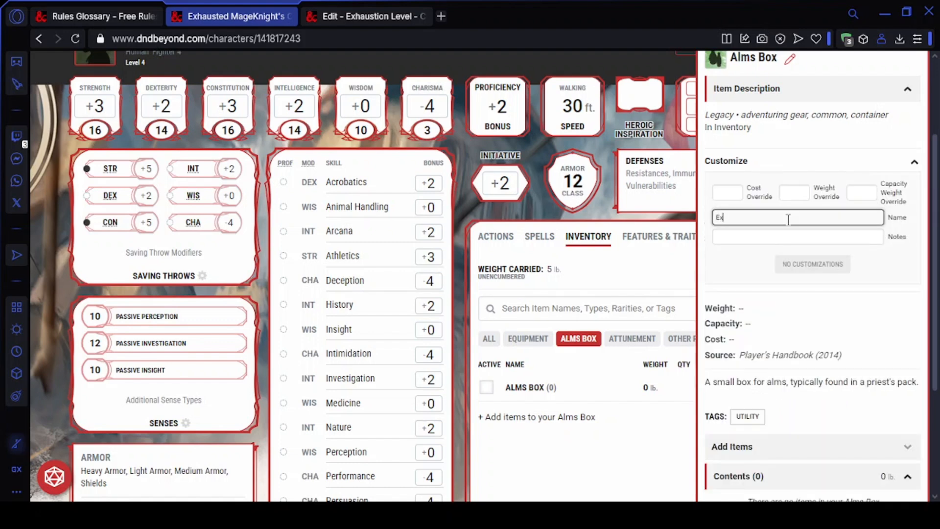
{"action": "left_click", "coordinate": [736, 269]}
{"action": "left_click", "coordinate": [622, 281]}
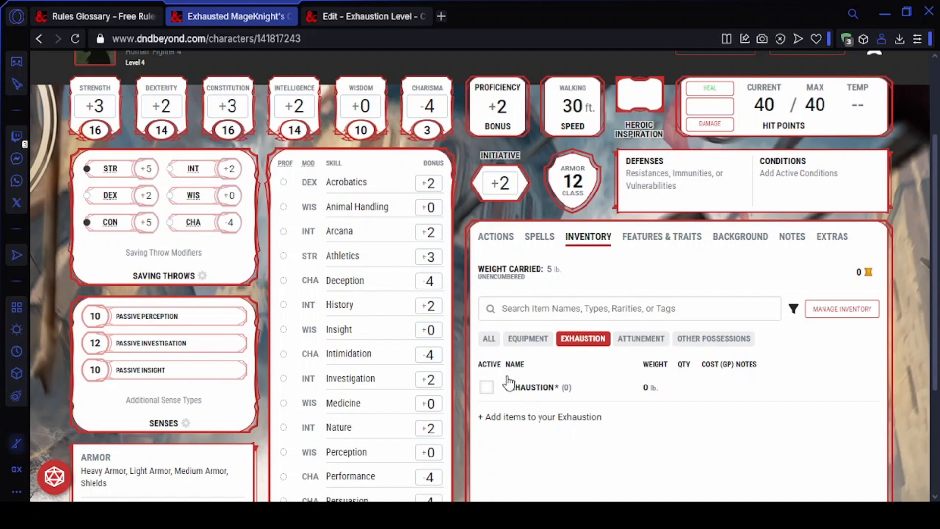
Step: Reload the character sheet and open the option to add items to the Exhaustion container in the inventory
{"action": "left_click", "coordinate": [74, 43]}
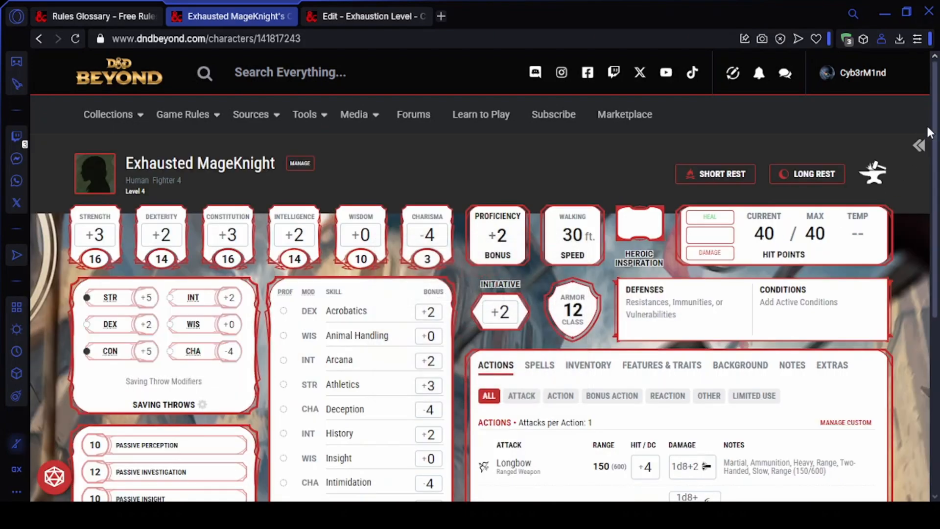
{"action": "scroll", "coordinate": [657, 172], "scroll_direction": "down", "scroll_amount": 5}
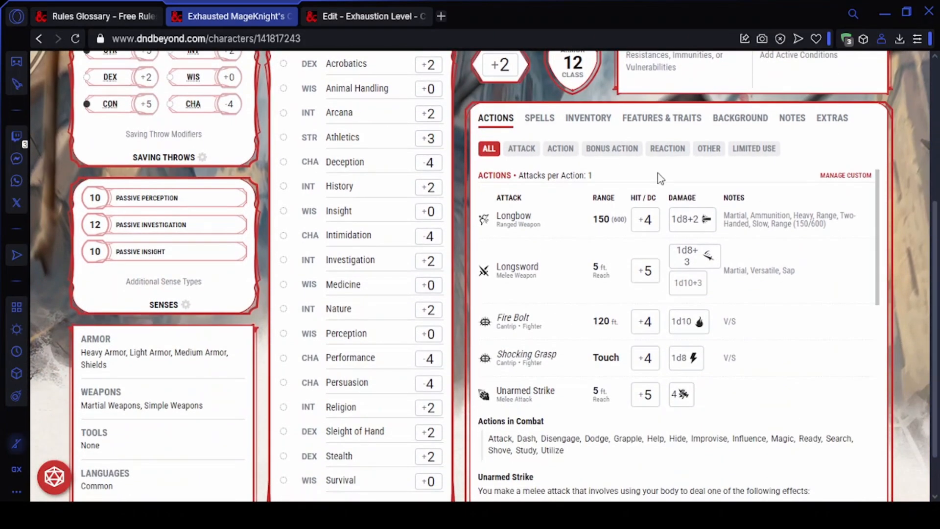
{"action": "left_click", "coordinate": [585, 121]}
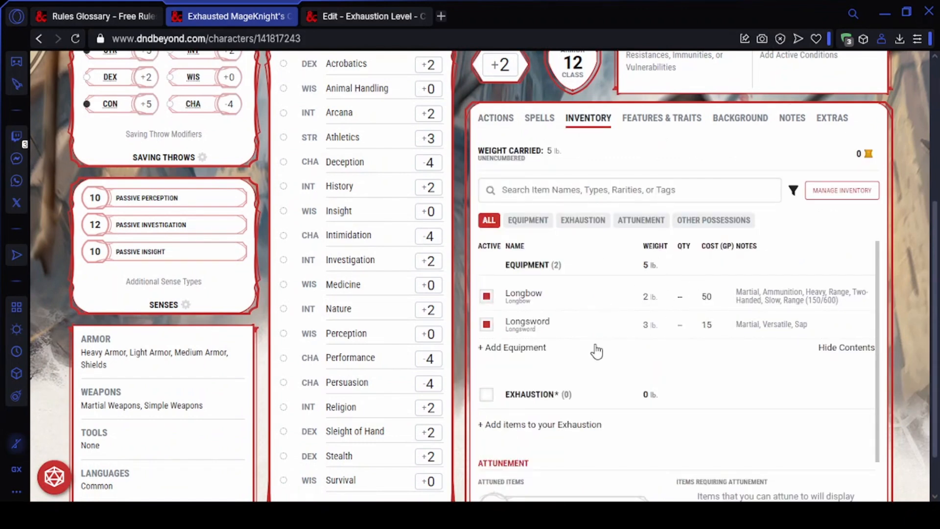
{"action": "left_click", "coordinate": [545, 401]}
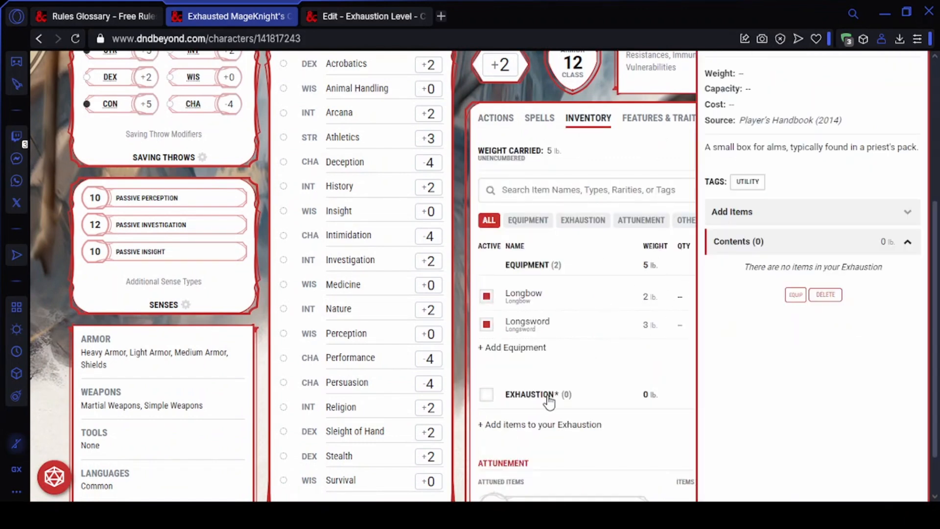
{"action": "left_click", "coordinate": [589, 222]}
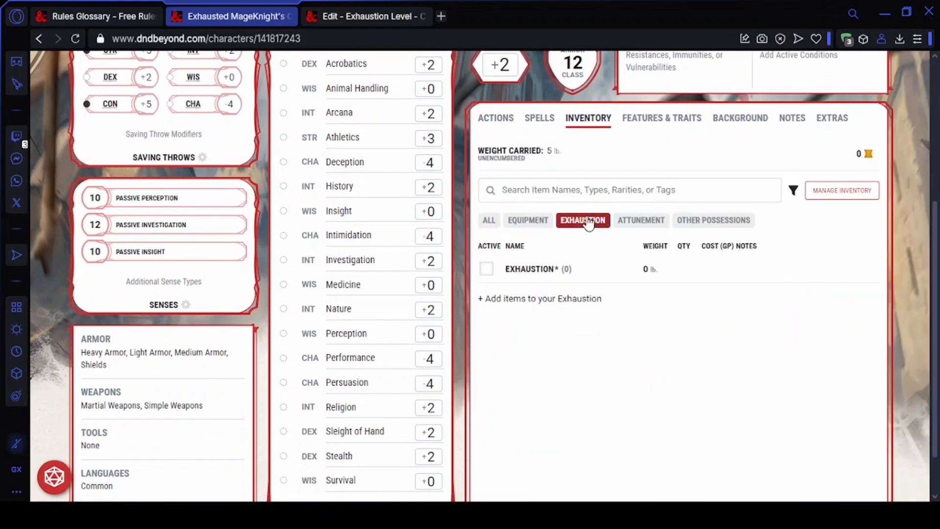
{"action": "left_click", "coordinate": [560, 299]}
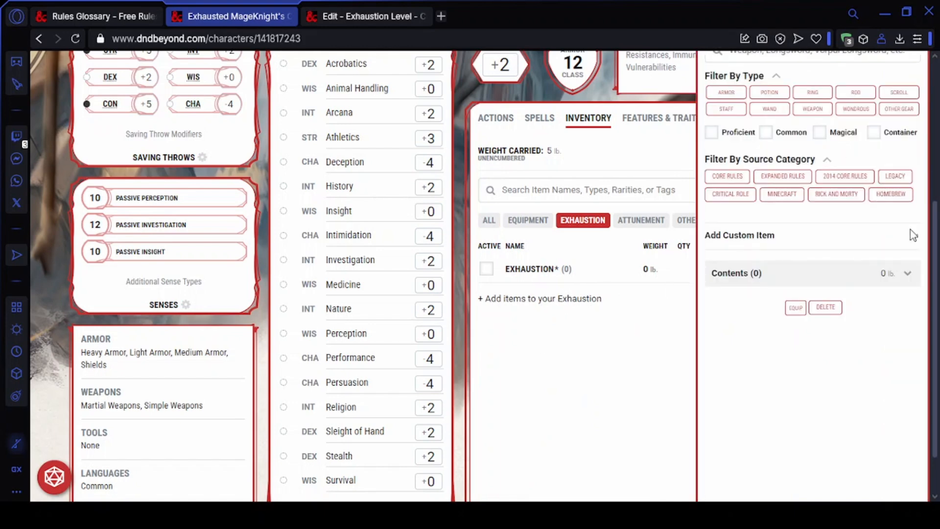
{"action": "scroll", "coordinate": [934, 255], "scroll_direction": "up", "scroll_amount": 2}
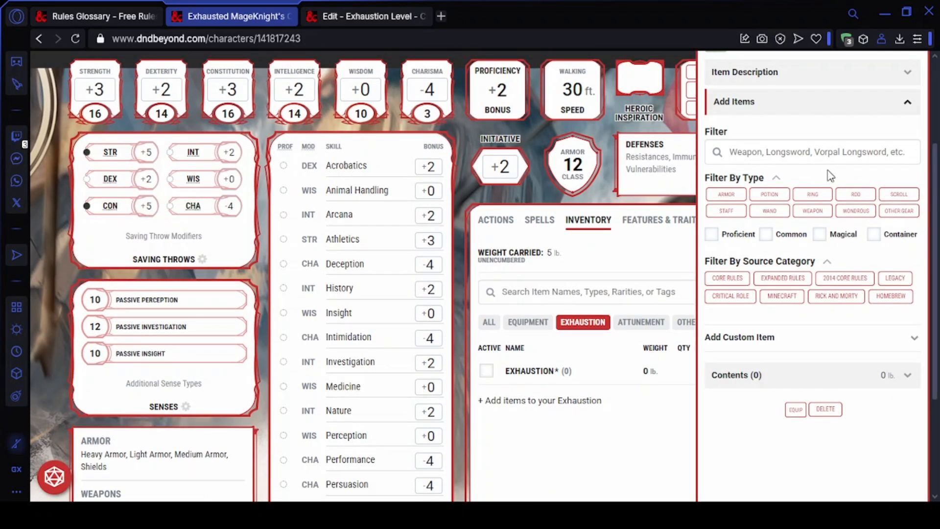
Step: Filter the available items by "exhaus" and add five Exhaustion Level items to the Exhaustion container
{"action": "left_click", "coordinate": [818, 157]}
{"action": "type", "text": "exhaus"}
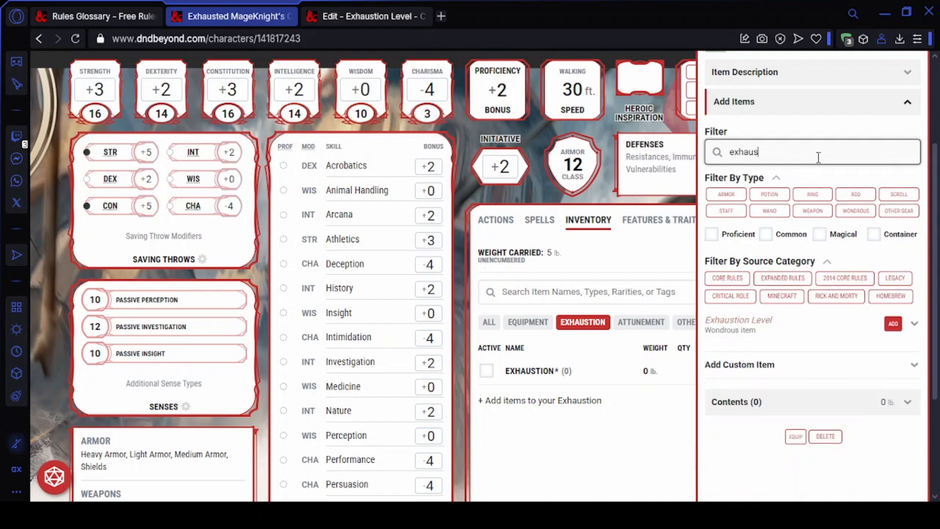
{"action": "left_click", "coordinate": [915, 325]}
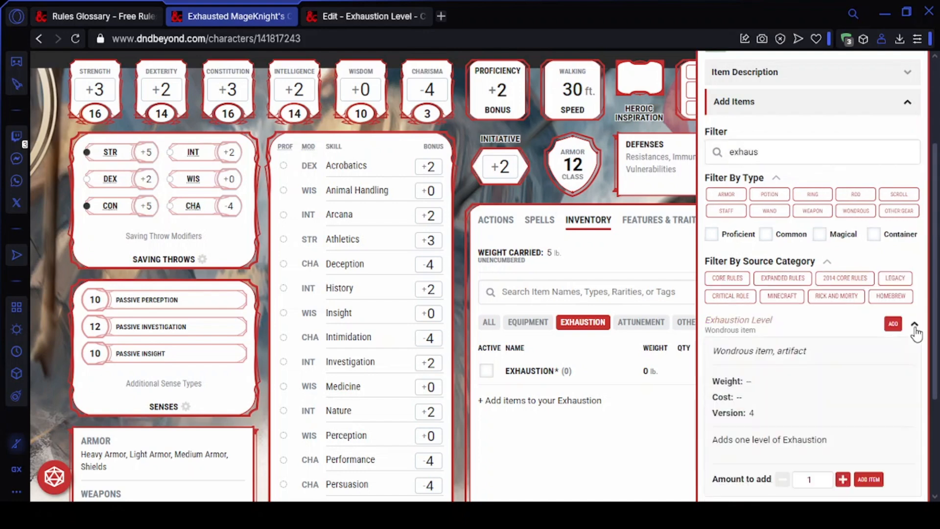
{"action": "left_click", "coordinate": [914, 327]}
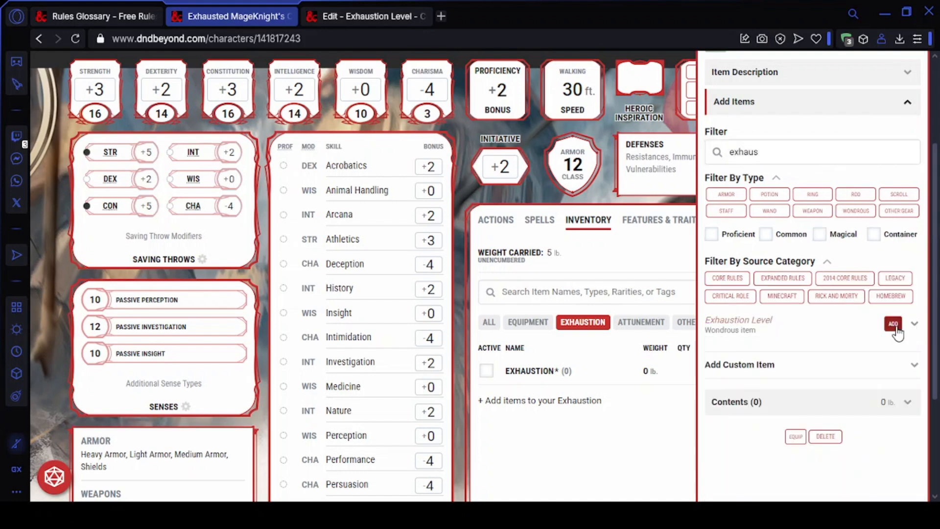
{"action": "left_click", "coordinate": [894, 325]}
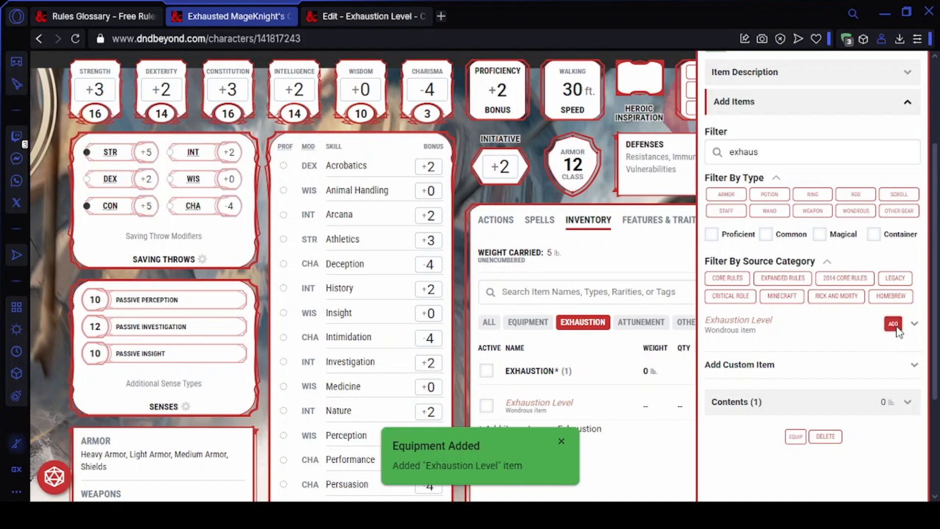
{"action": "left_click", "coordinate": [894, 325]}
{"action": "left_click", "coordinate": [897, 327]}
{"action": "left_click", "coordinate": [893, 324]}
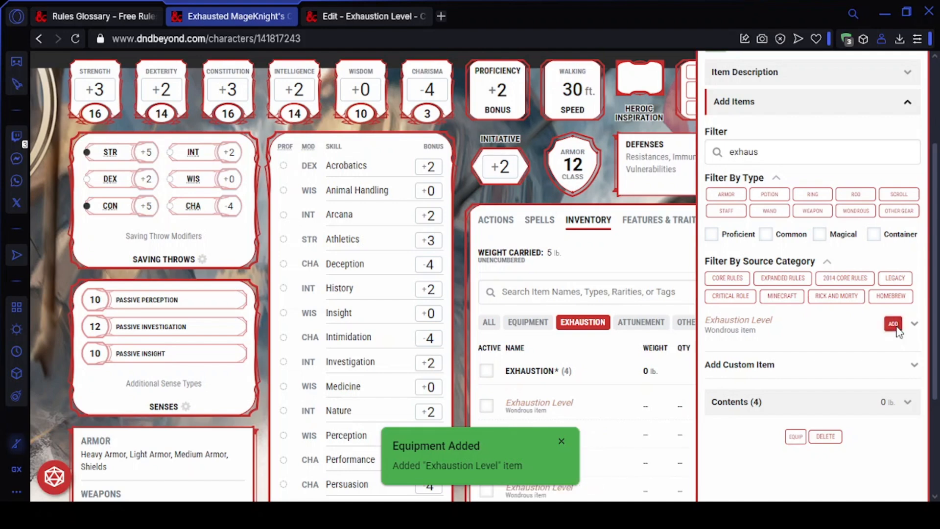
{"action": "left_click", "coordinate": [568, 448]}
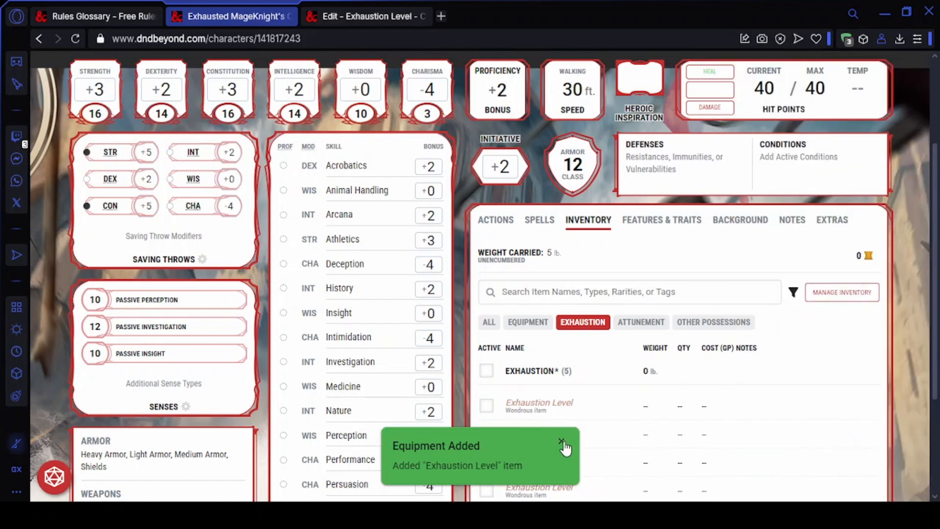
{"action": "left_click", "coordinate": [561, 442]}
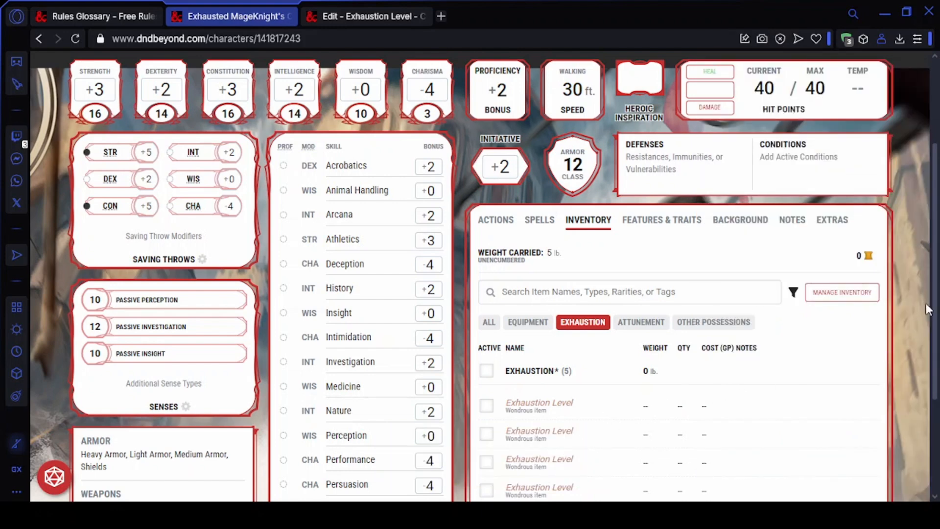
Step: Review the saving throws and the attack bonuses in the character's actions list
{"action": "scroll", "coordinate": [920, 245], "scroll_direction": "up", "scroll_amount": 1}
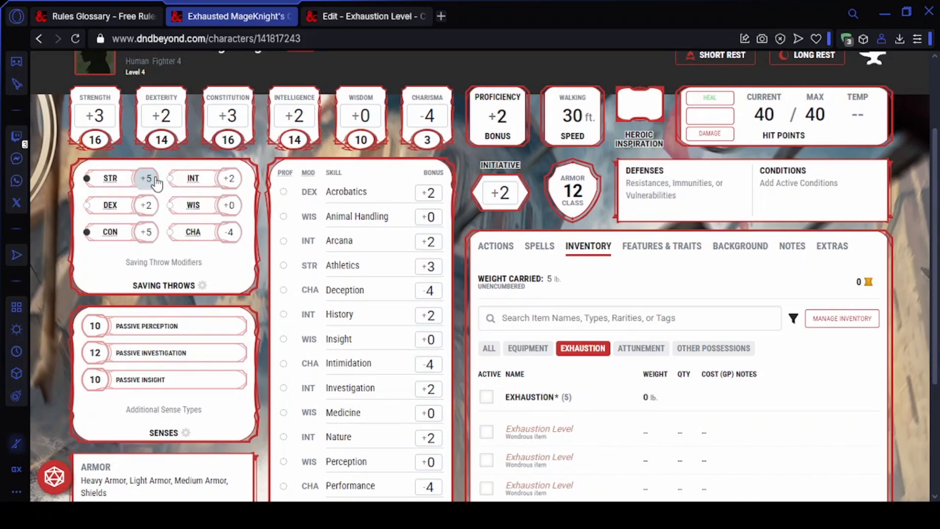
{"action": "left_click", "coordinate": [503, 255]}
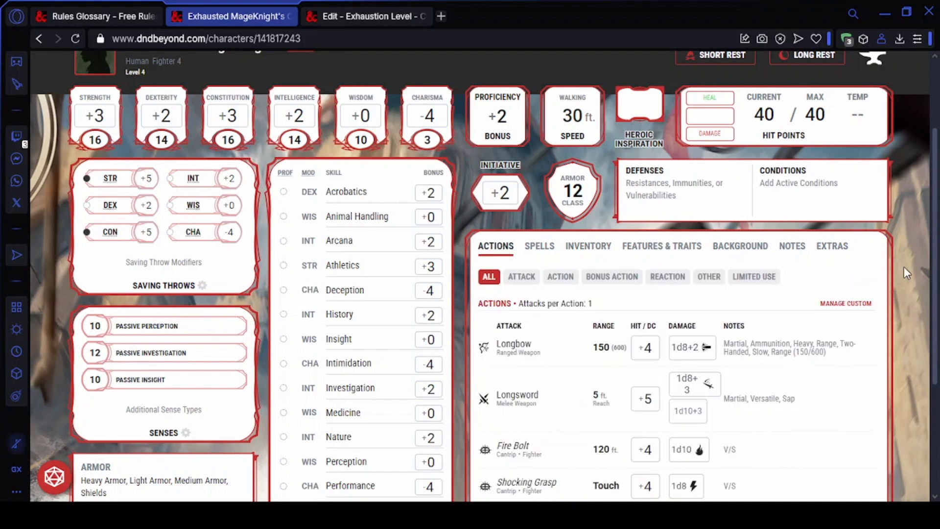
Step: View the spells list, show only the Exhaustion container in the inventory, and activate its first Exhaustion Level item
{"action": "scroll", "coordinate": [935, 237], "scroll_direction": "down", "scroll_amount": 1}
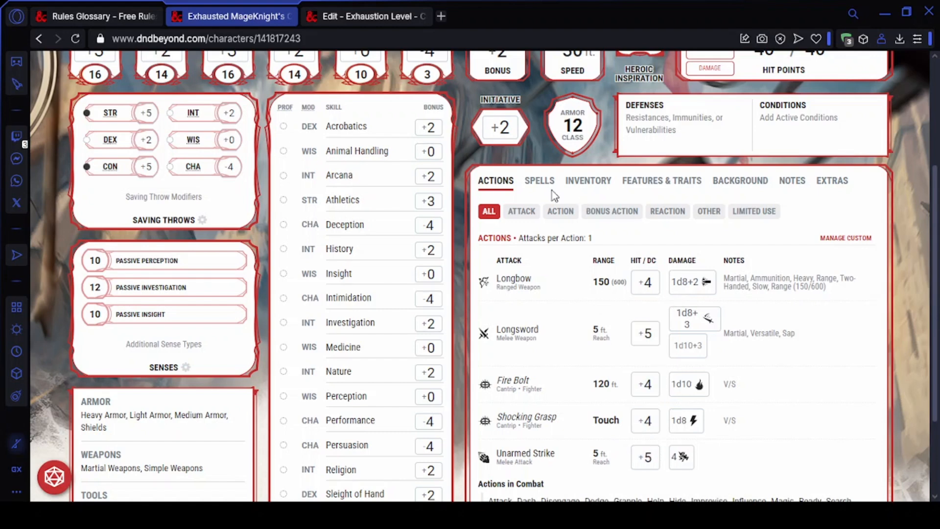
{"action": "left_click", "coordinate": [538, 185]}
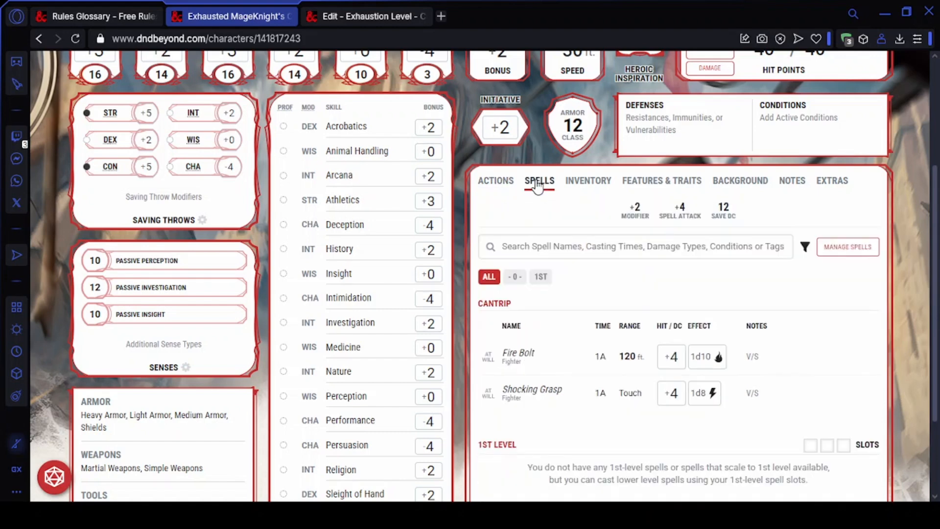
{"action": "left_click", "coordinate": [583, 185]}
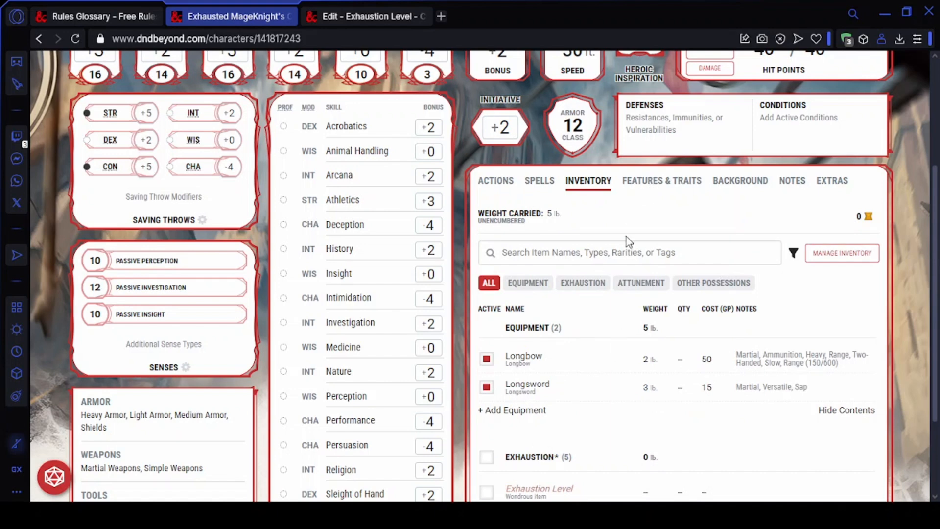
{"action": "left_click", "coordinate": [583, 284]}
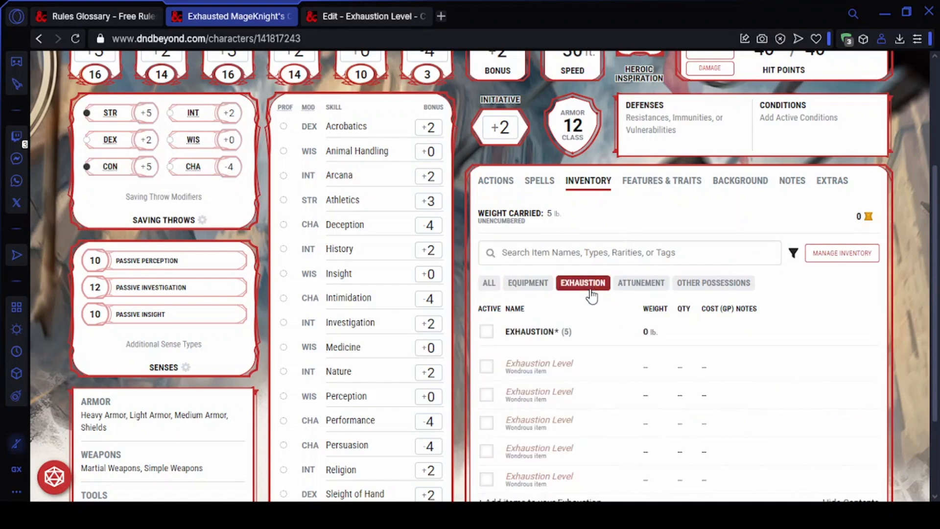
{"action": "left_click", "coordinate": [487, 367]}
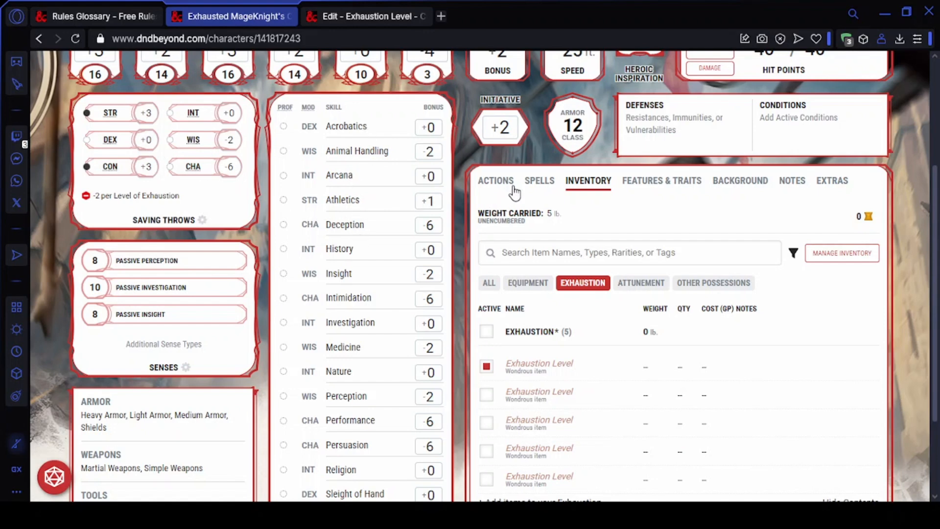
Step: Review the attack bonuses in the actions list and activate the second Exhaustion Level item in the inventory's Exhaustion container
{"action": "left_click", "coordinate": [496, 181]}
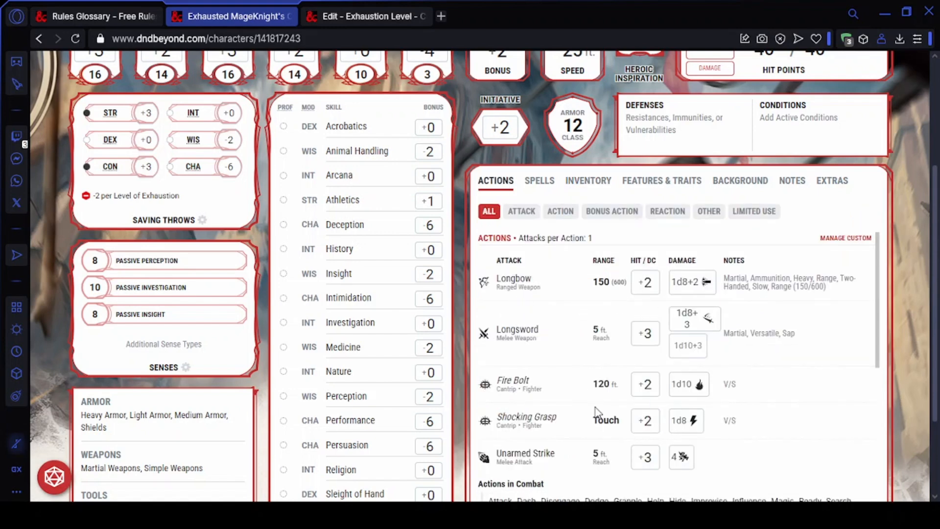
{"action": "left_click", "coordinate": [589, 187]}
{"action": "left_click", "coordinate": [587, 294]}
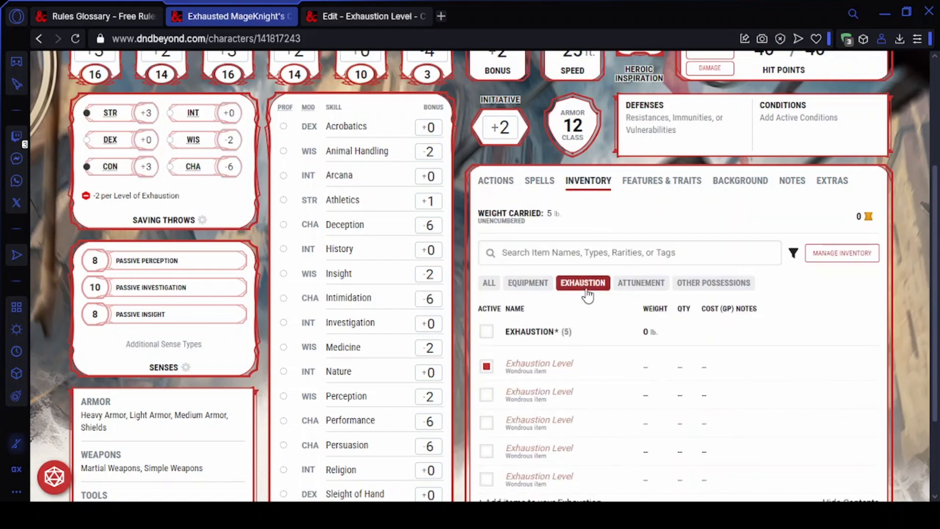
{"action": "left_click", "coordinate": [487, 396]}
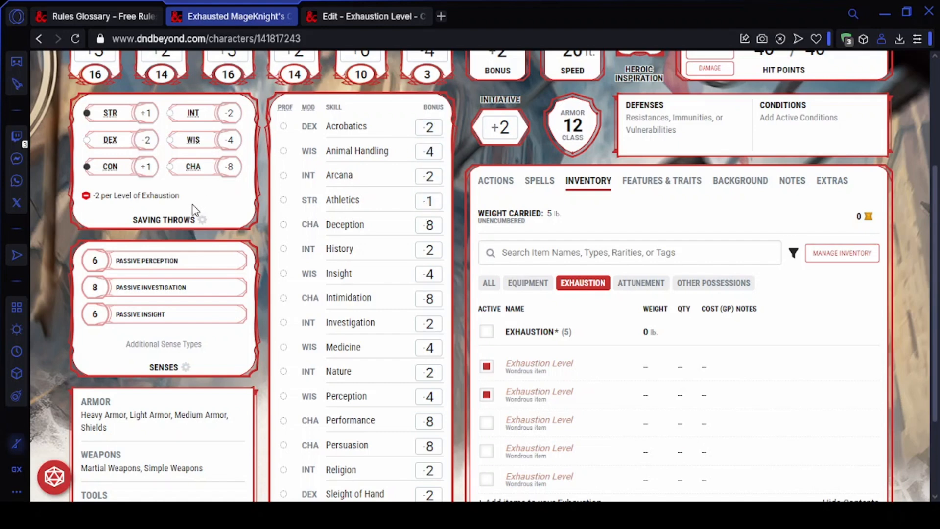
Step: Roll an Animal Handling check and a Constitution save, clearing the dice result after each roll
{"action": "left_click", "coordinate": [436, 158]}
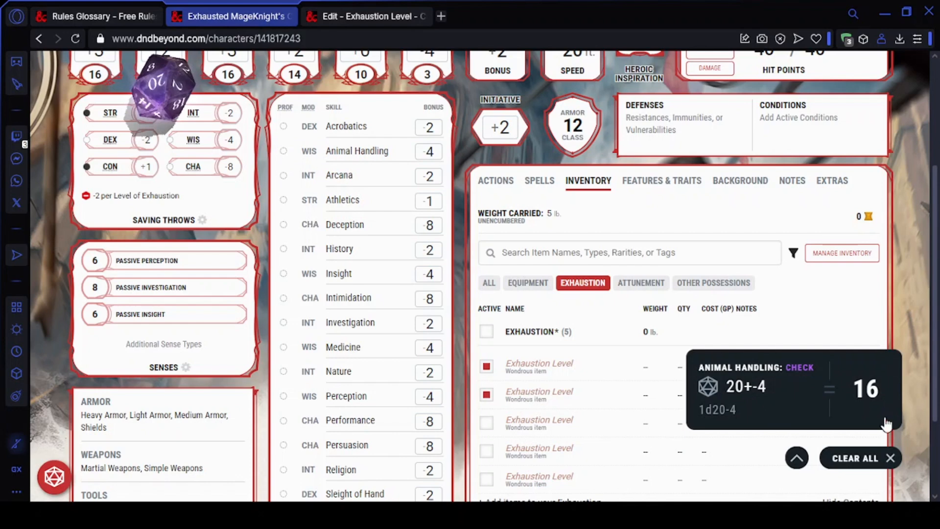
{"action": "left_click", "coordinate": [890, 458]}
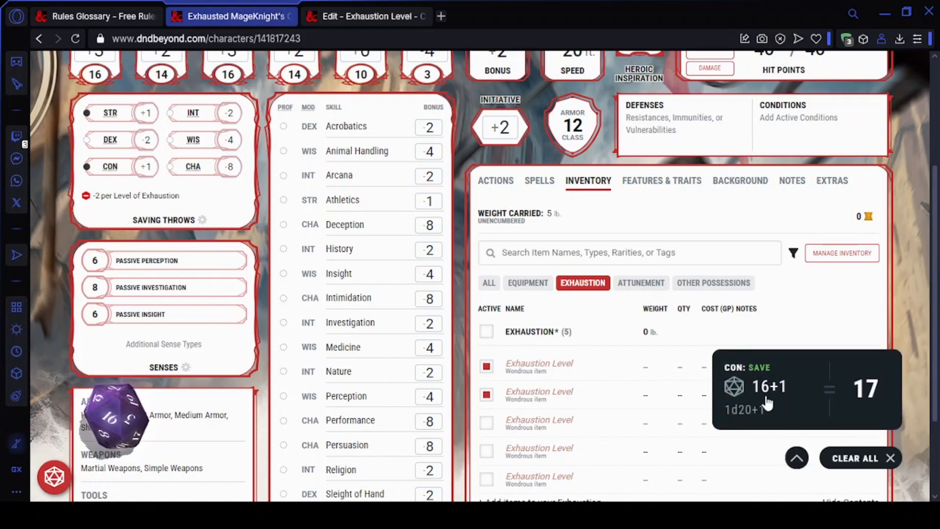
{"action": "left_click", "coordinate": [890, 458]}
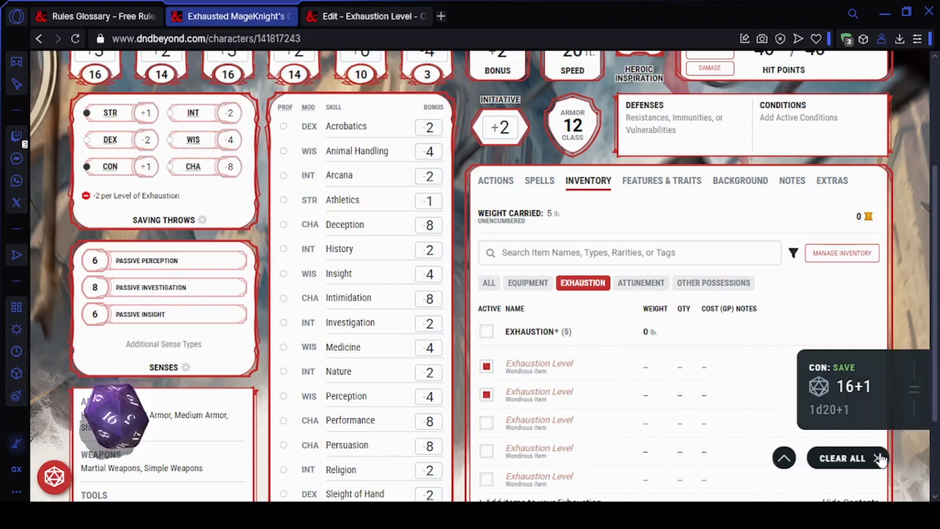
Step: Activate the third, fourth and fifth Exhaustion Level items in the Exhaustion container
{"action": "left_click", "coordinate": [487, 425]}
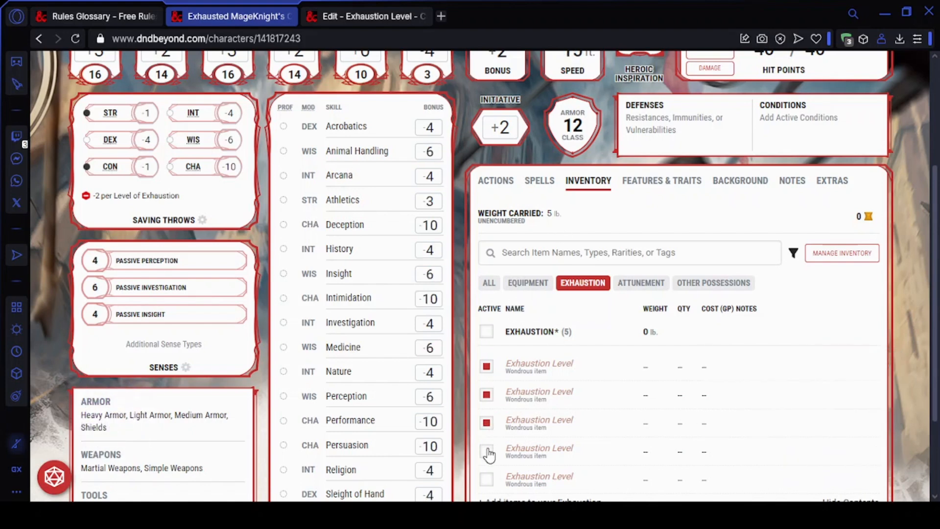
{"action": "left_click", "coordinate": [488, 454]}
{"action": "left_click", "coordinate": [487, 481]}
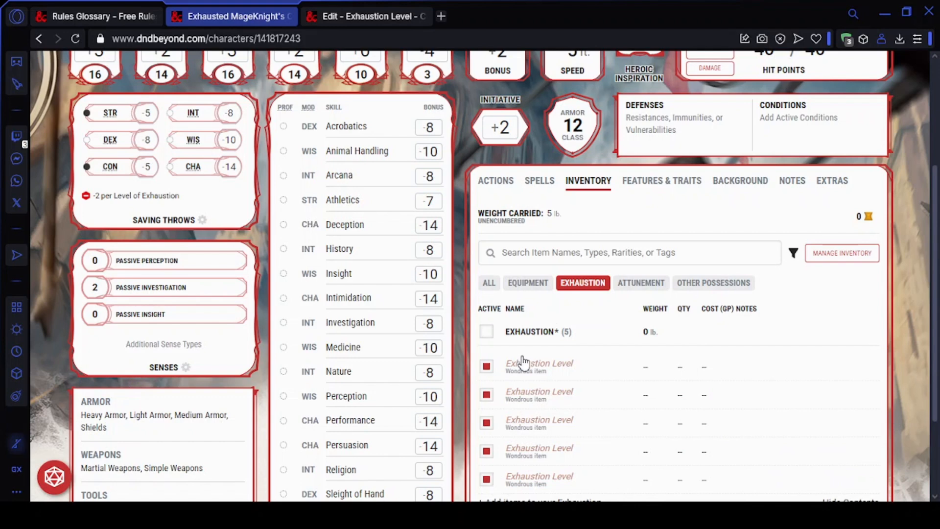
Step: Roll the Longbow's to-hit from the actions list and clear the dice result
{"action": "left_click", "coordinate": [499, 182]}
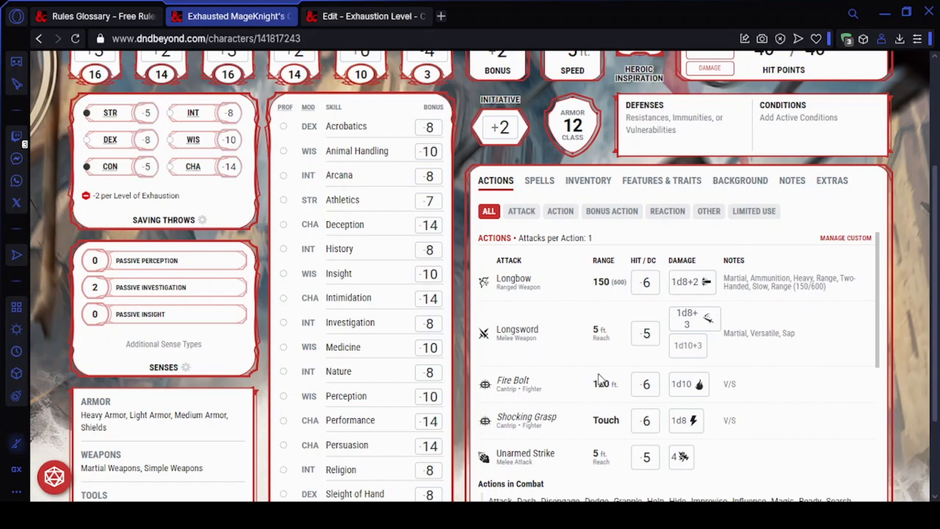
{"action": "left_click", "coordinate": [648, 293]}
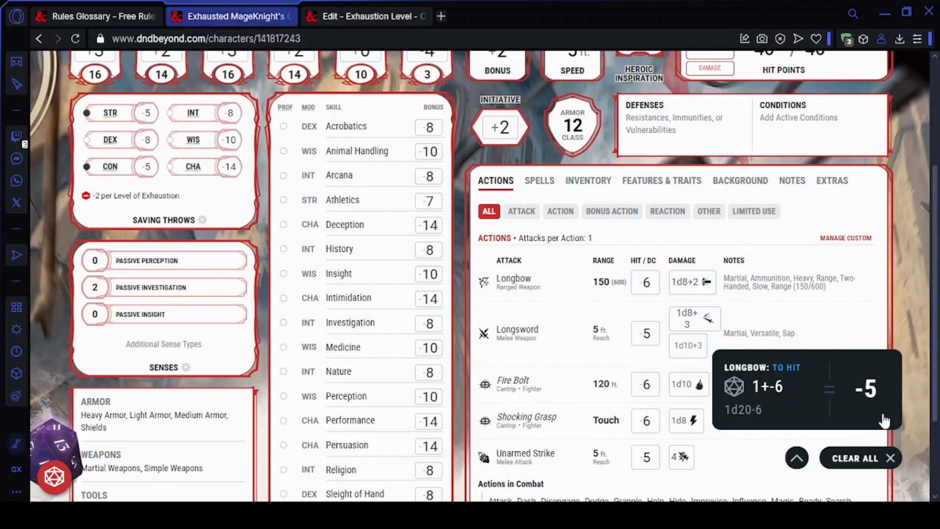
{"action": "left_click", "coordinate": [878, 462]}
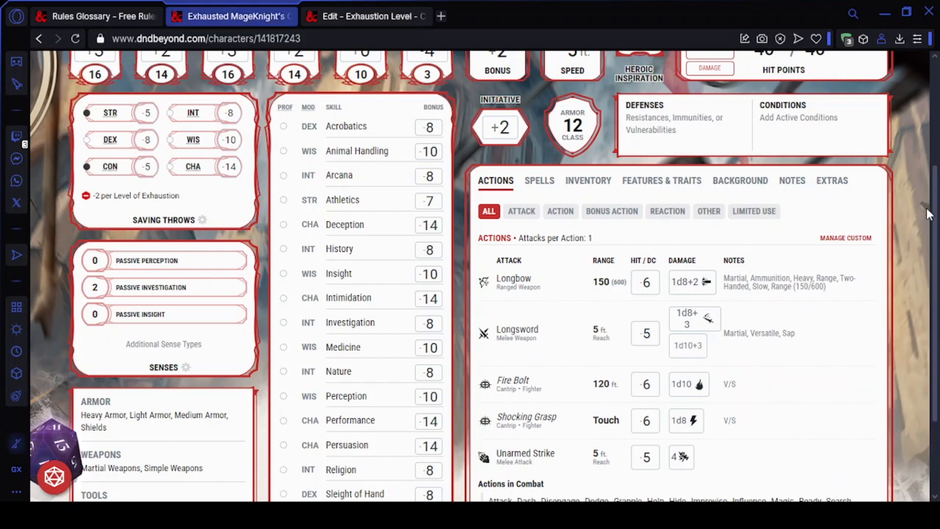
Step: Apply 80 damage to the character's hit points
{"action": "left_click_drag", "start_coordinate": [934, 207], "coordinate": [937, 91]}
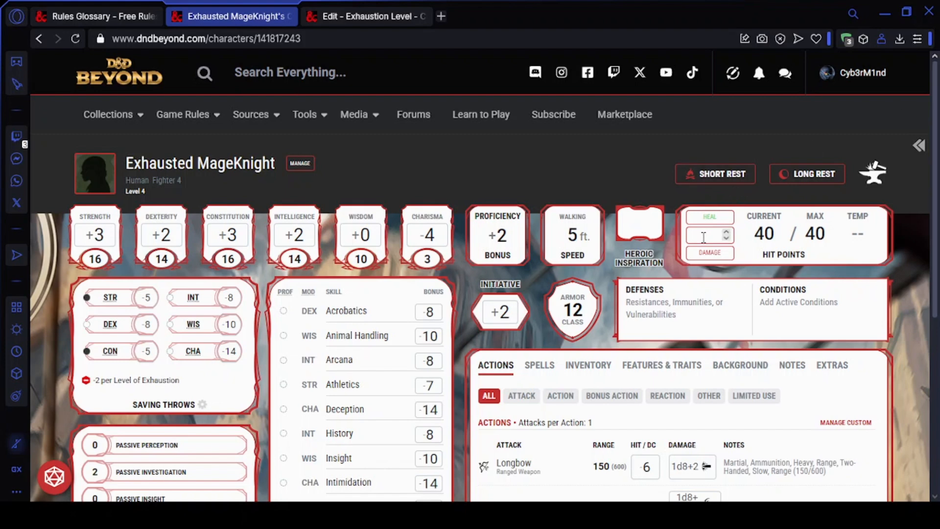
{"action": "left_click", "coordinate": [703, 238]}
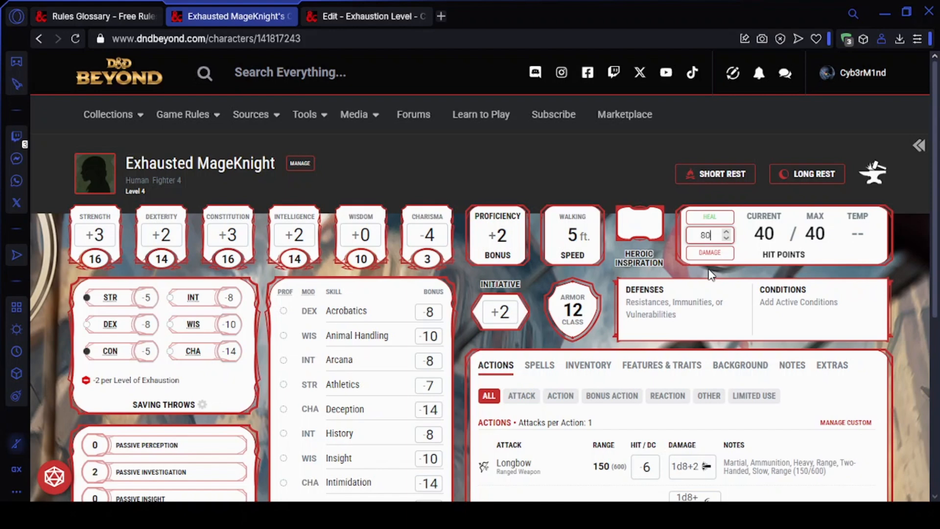
{"action": "left_click", "coordinate": [709, 254]}
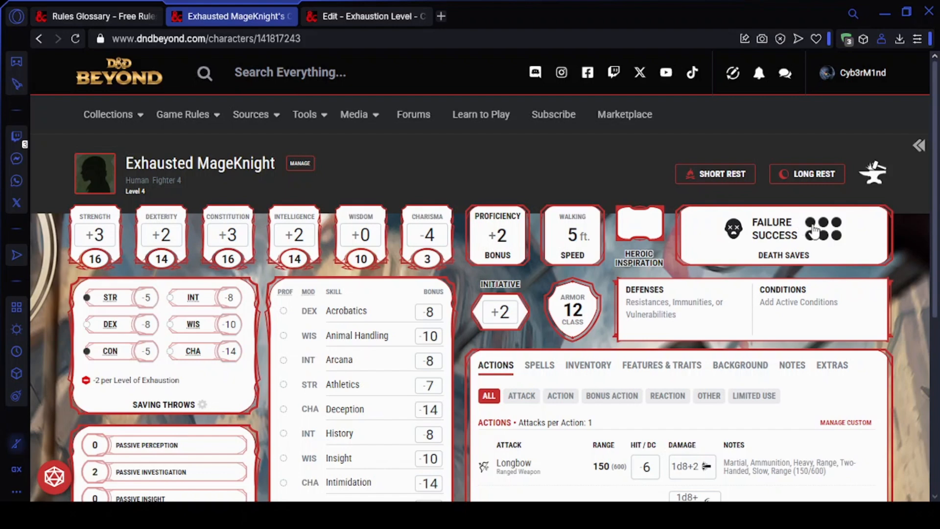
Step: Open the death saves in the hit point management and mark all three failures
{"action": "left_click", "coordinate": [760, 236]}
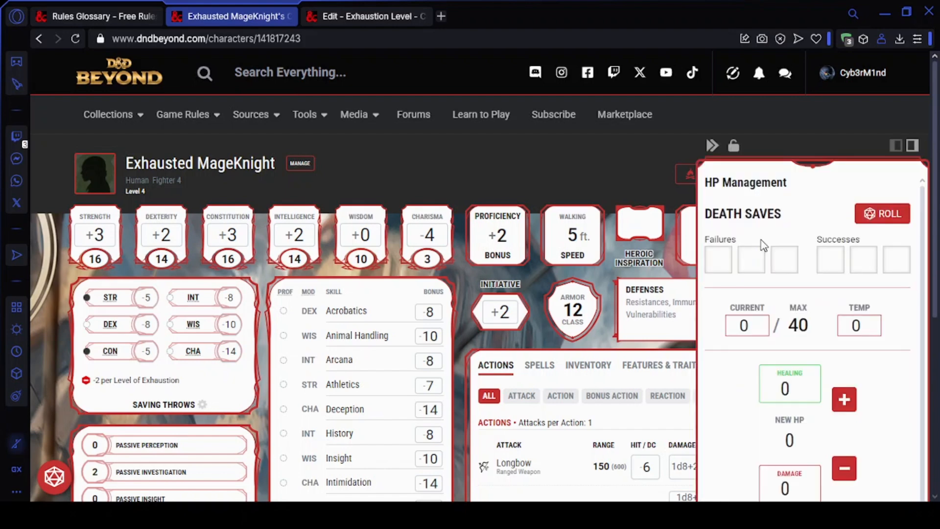
{"action": "left_click", "coordinate": [719, 260]}
{"action": "left_click", "coordinate": [752, 259]}
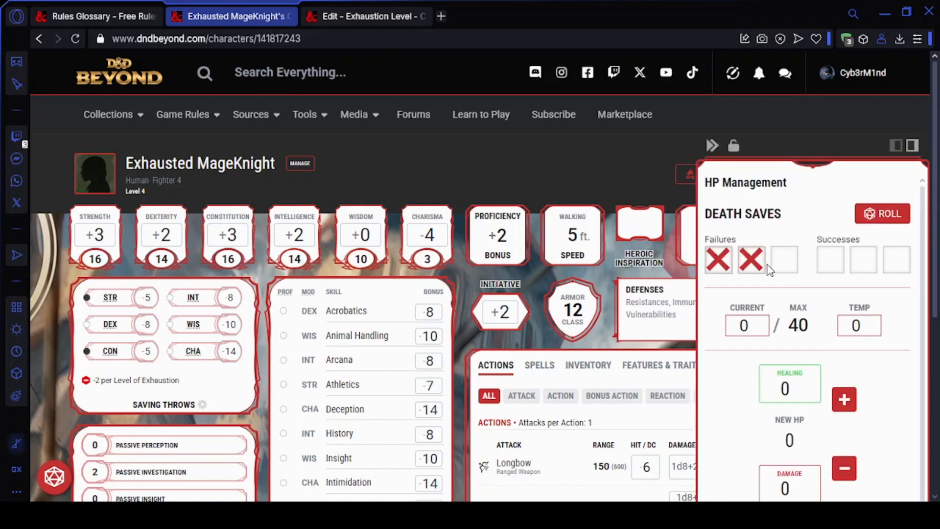
{"action": "left_click", "coordinate": [783, 261]}
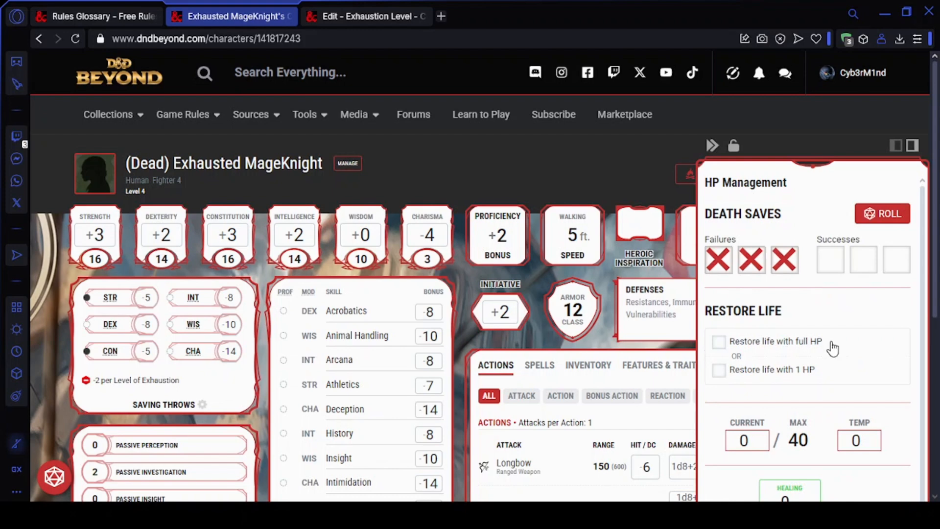